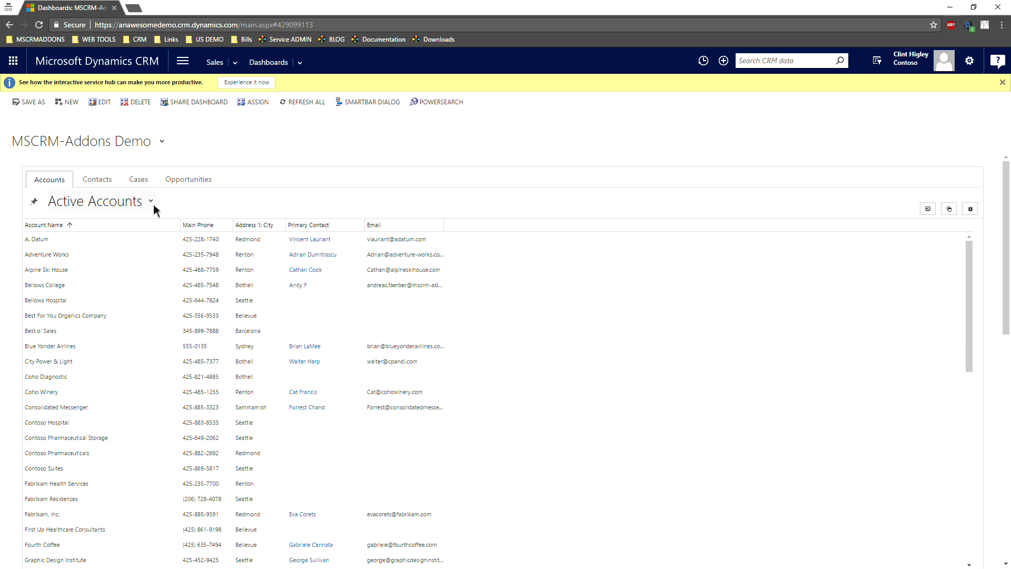
Step: Show the accounts list in the Inactive Accounts view, followed by the My Active Accounts view
{"action": "left_click", "coordinate": [151, 201]}
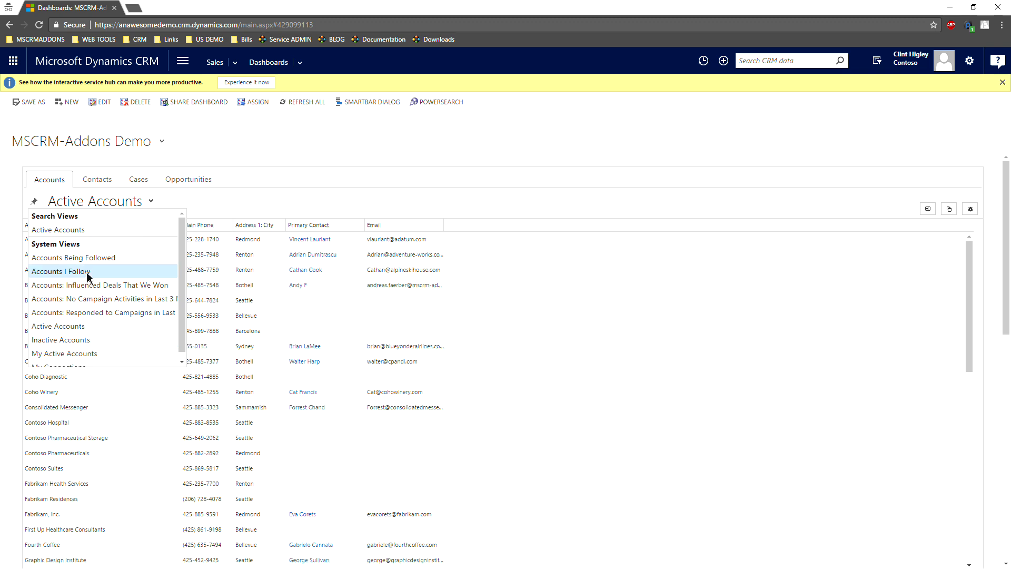
{"action": "left_click", "coordinate": [87, 339]}
{"action": "left_click", "coordinate": [124, 205]}
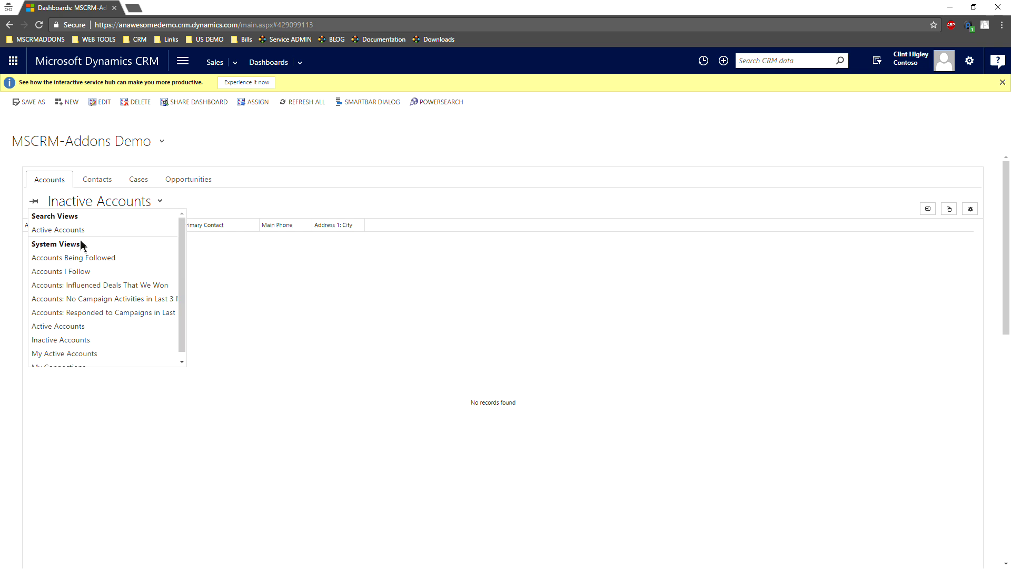
{"action": "left_click", "coordinate": [77, 348]}
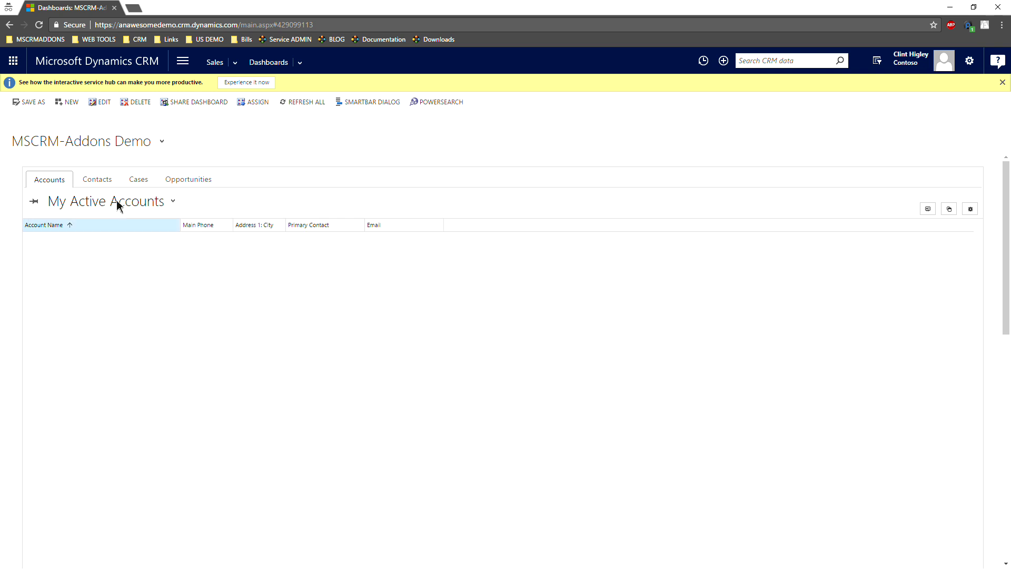
{"action": "left_click", "coordinate": [118, 202]}
{"action": "left_click", "coordinate": [120, 204]}
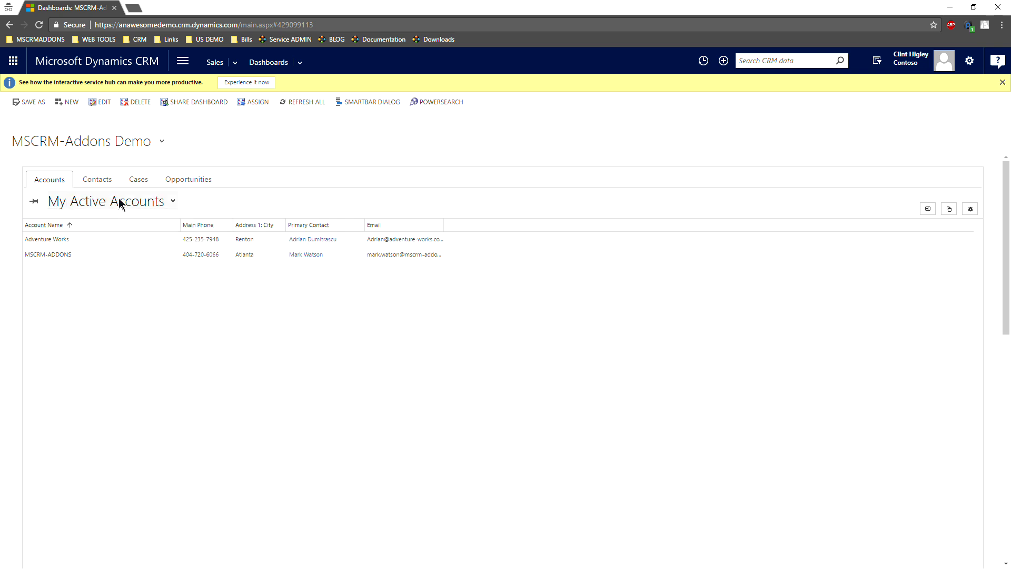
Step: Show the Active Accounts search view with its case filters, and return the list to the Active Accounts system view
{"action": "left_click", "coordinate": [167, 203]}
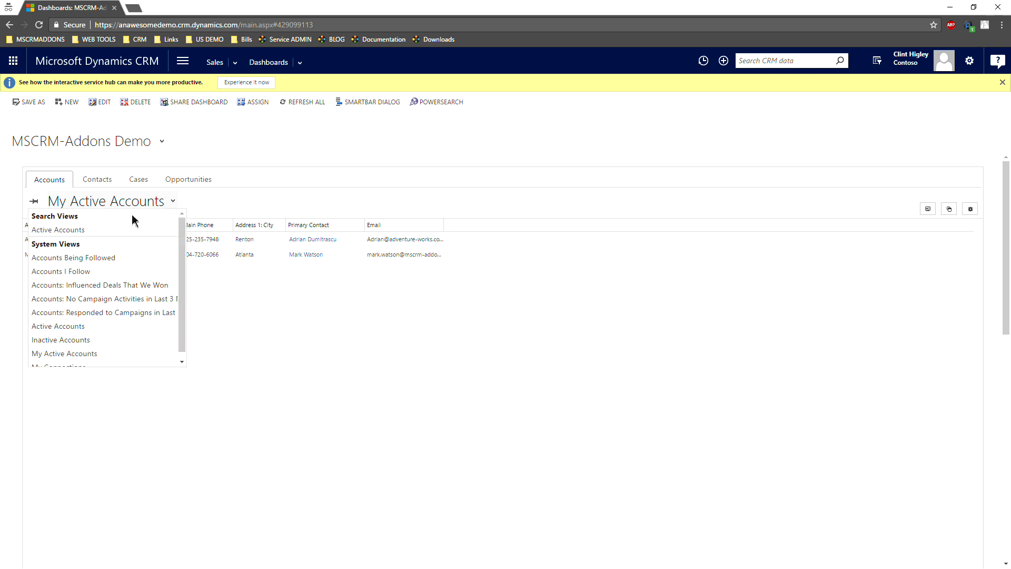
{"action": "left_click", "coordinate": [85, 234]}
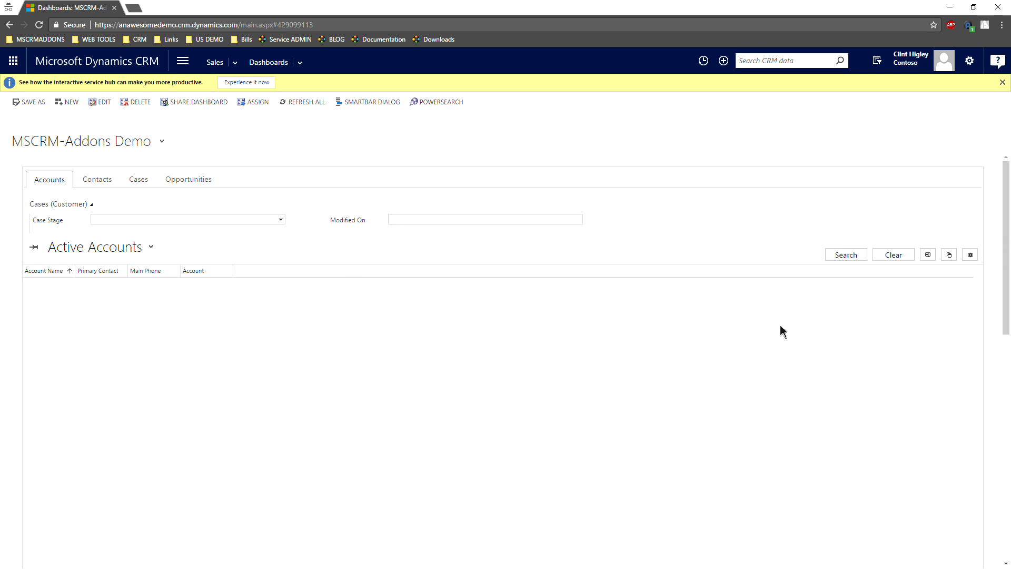
{"action": "left_click", "coordinate": [151, 248]}
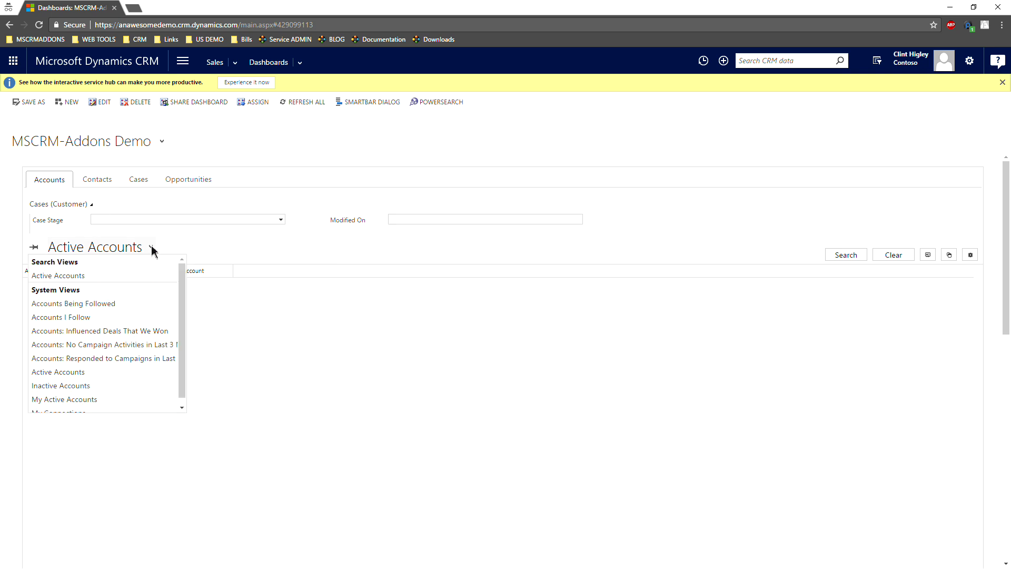
{"action": "left_click", "coordinate": [107, 374]}
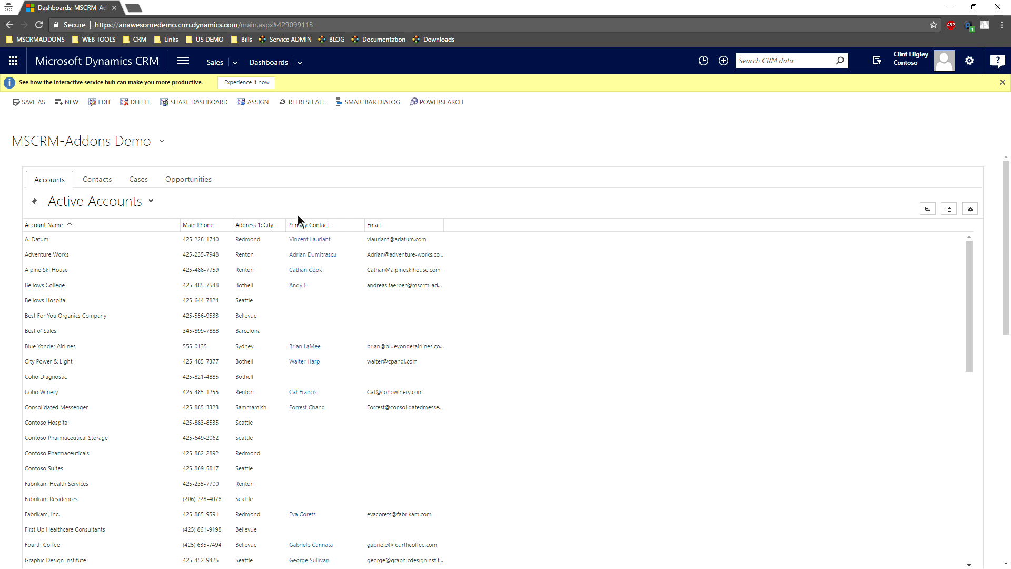
Step: Select the A. Datum account, turn on the record preview beside the list, and read through its description
{"action": "left_click", "coordinate": [145, 240]}
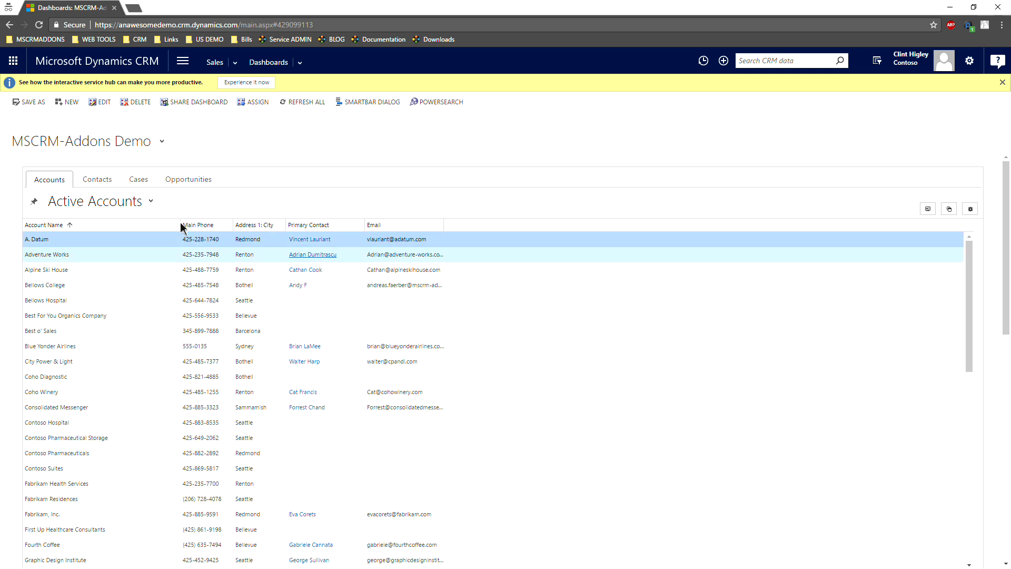
{"action": "left_click", "coordinate": [928, 210]}
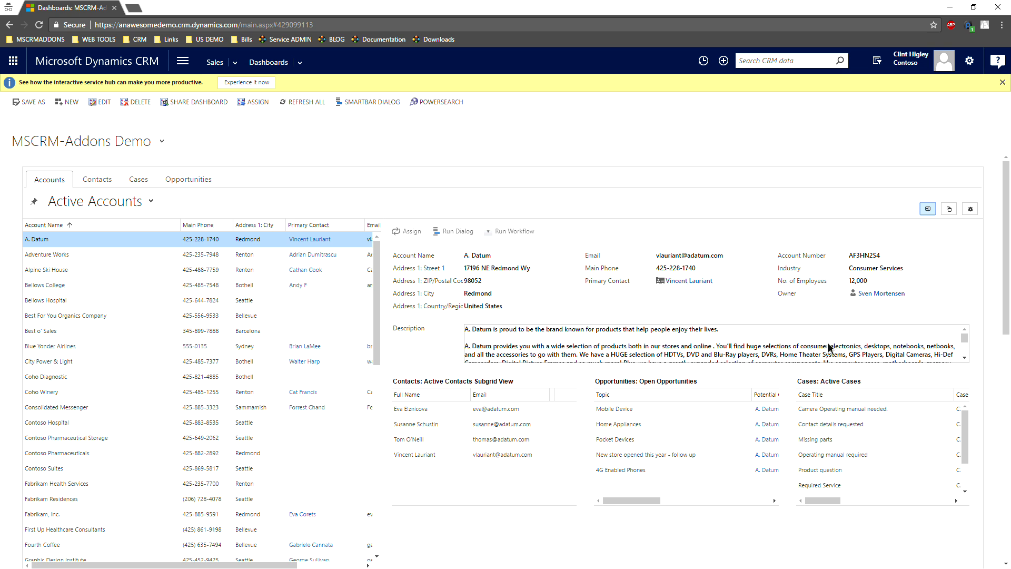
{"action": "scroll", "coordinate": [828, 346], "scroll_direction": "down", "scroll_amount": 3}
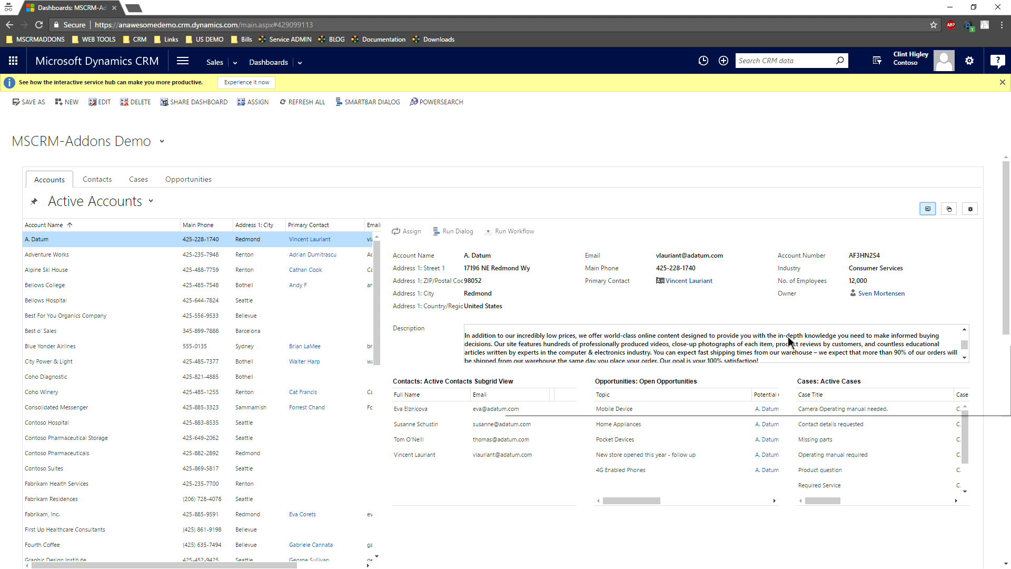
{"action": "scroll", "coordinate": [769, 346], "scroll_direction": "up", "scroll_amount": 5}
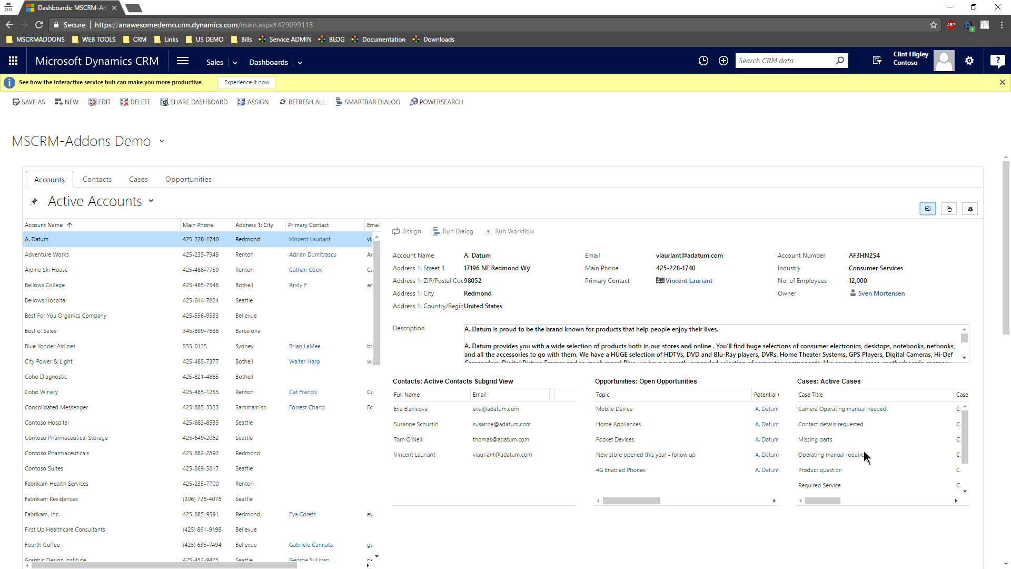
Step: Select A. Datum's Mobile Device opportunity, open the full record of its first listed contact, and close that record again
{"action": "left_click", "coordinate": [629, 413]}
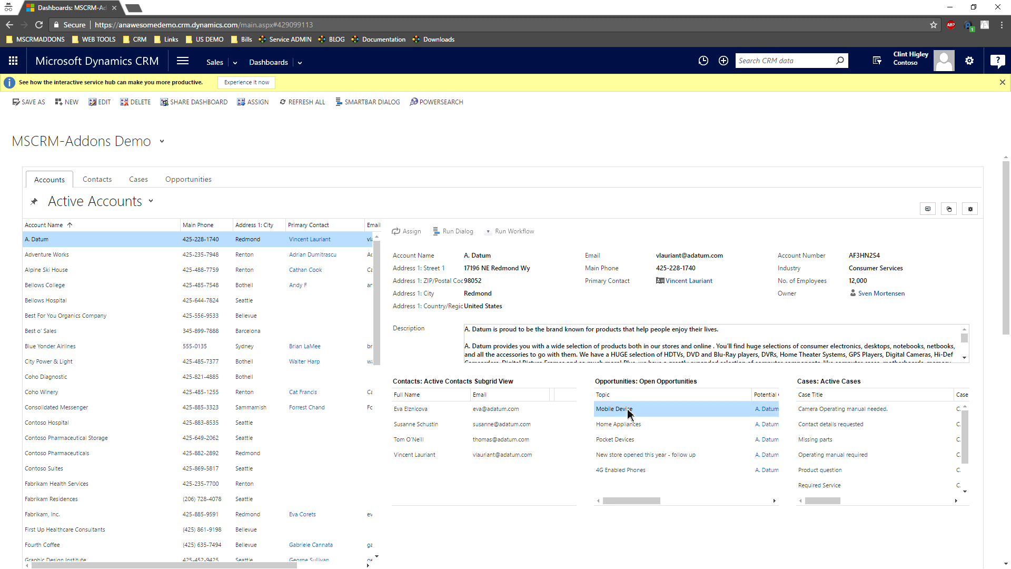
{"action": "left_click", "coordinate": [421, 414]}
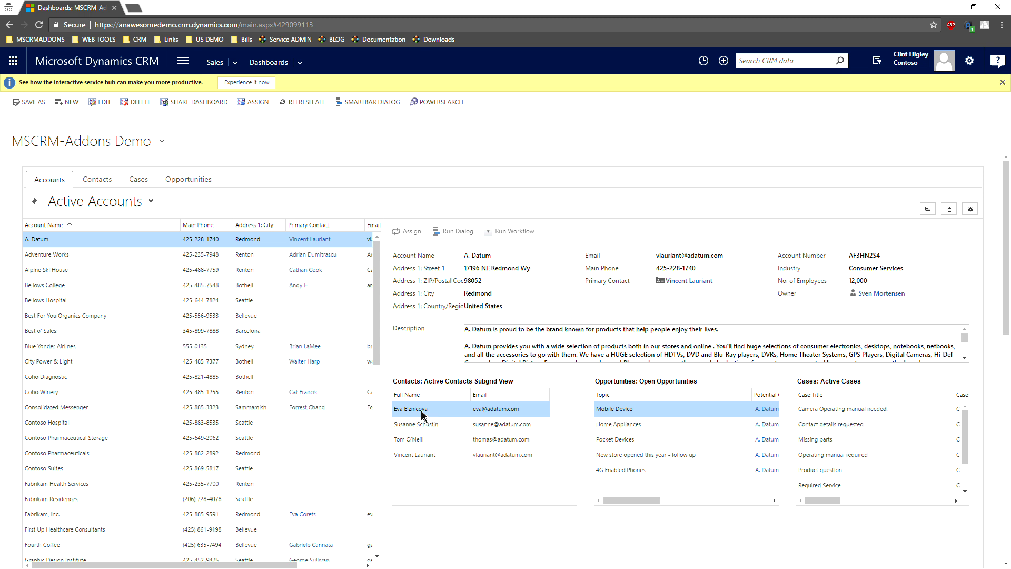
{"action": "double_click", "coordinate": [421, 414]}
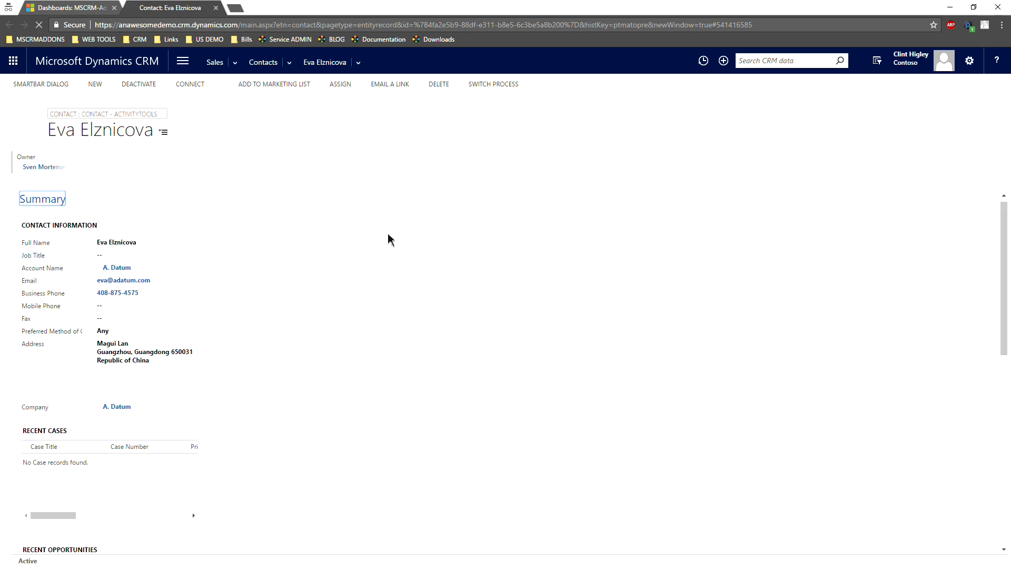
{"action": "left_click", "coordinate": [216, 8]}
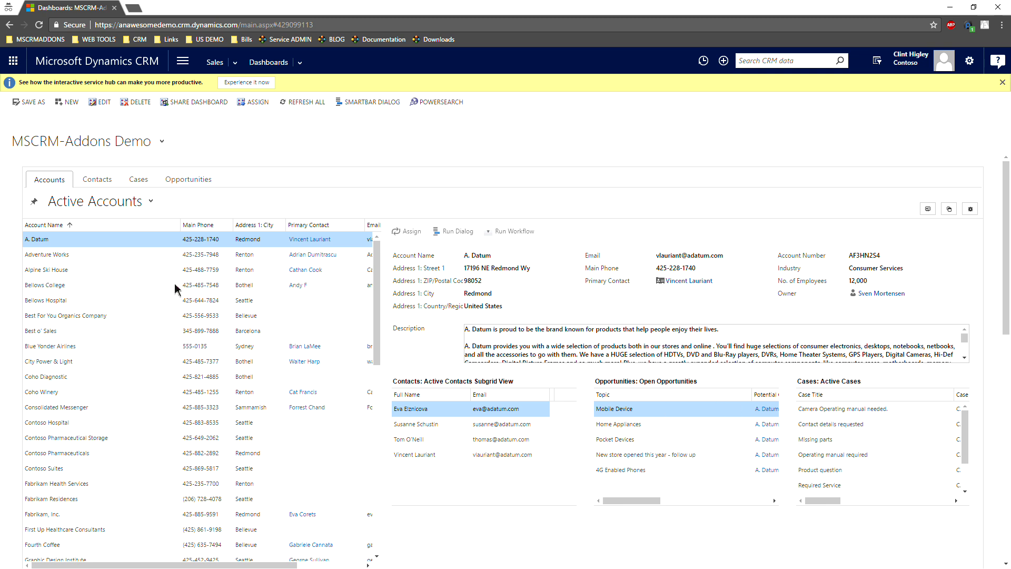
Step: Preview the details of the Adventure Works and Alpine Ski House accounts
{"action": "left_click", "coordinate": [103, 262]}
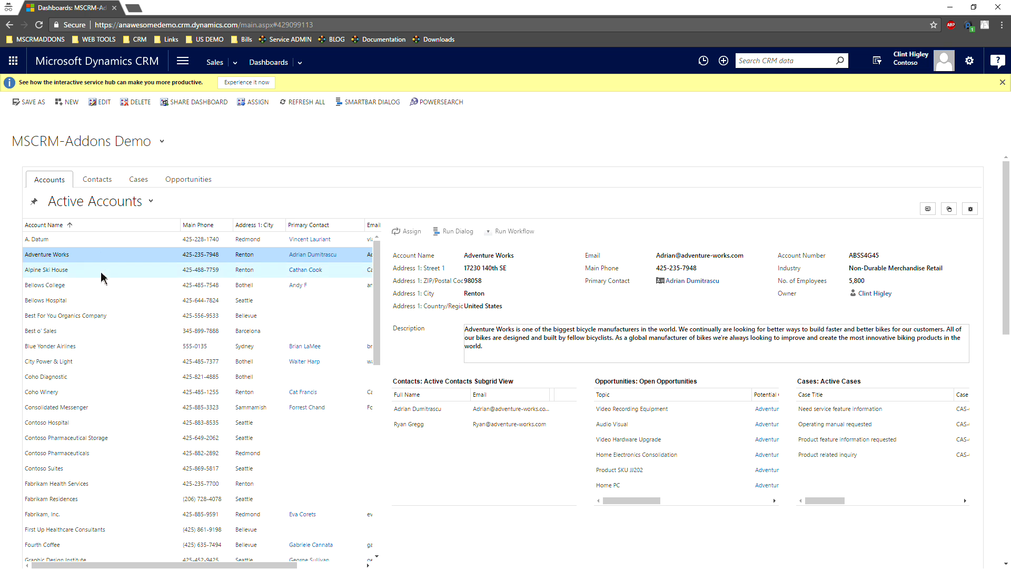
{"action": "left_click", "coordinate": [102, 273]}
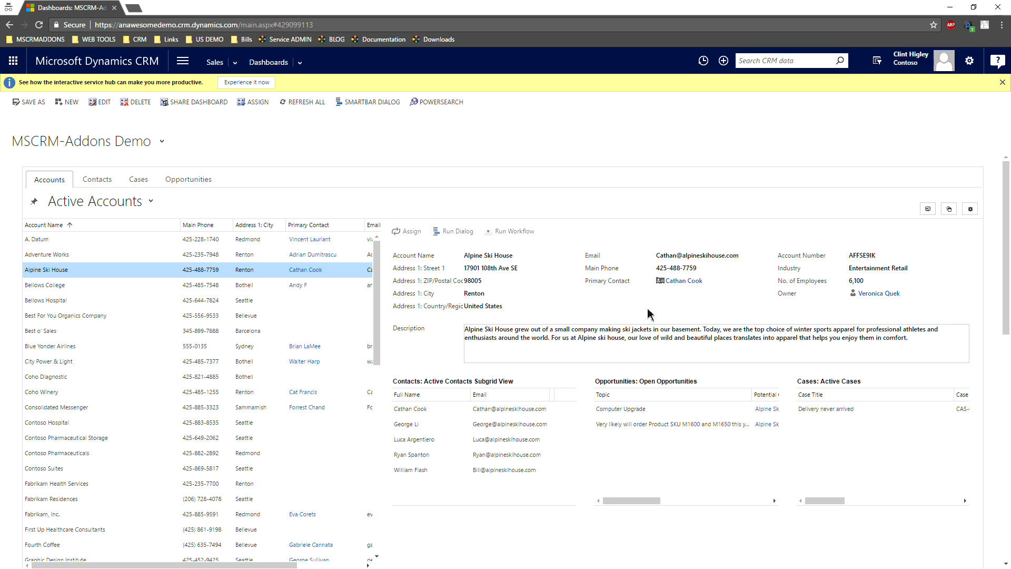
Step: Switch to the contacts list and preview the details of the second and third contacts
{"action": "left_click", "coordinate": [106, 182]}
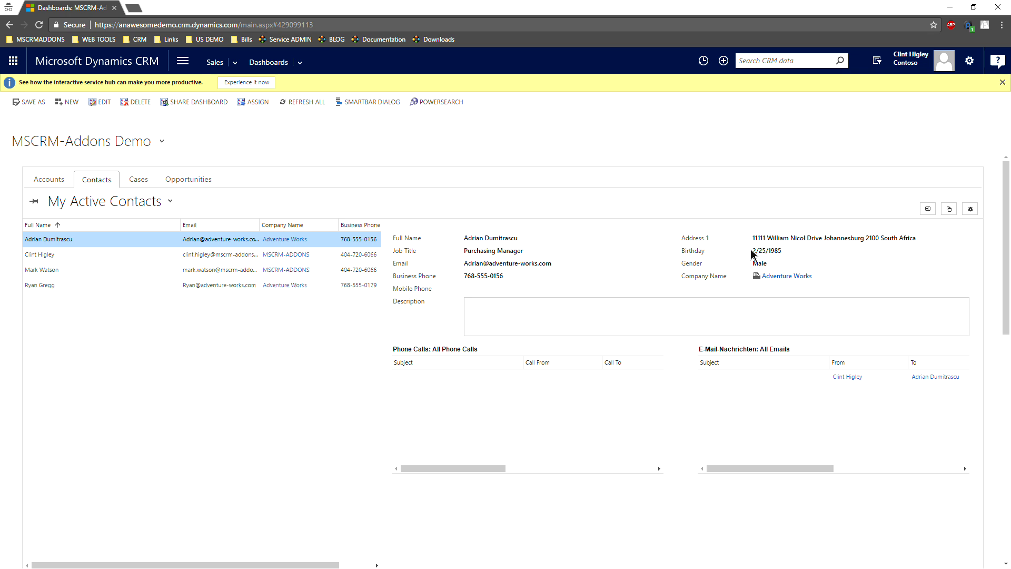
{"action": "left_click", "coordinate": [224, 256]}
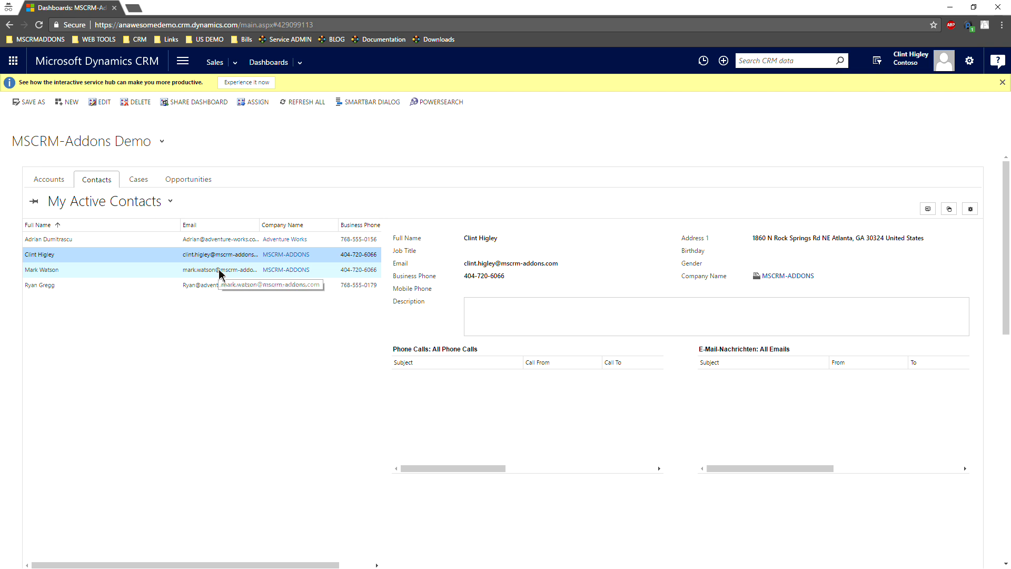
{"action": "left_click", "coordinate": [219, 272]}
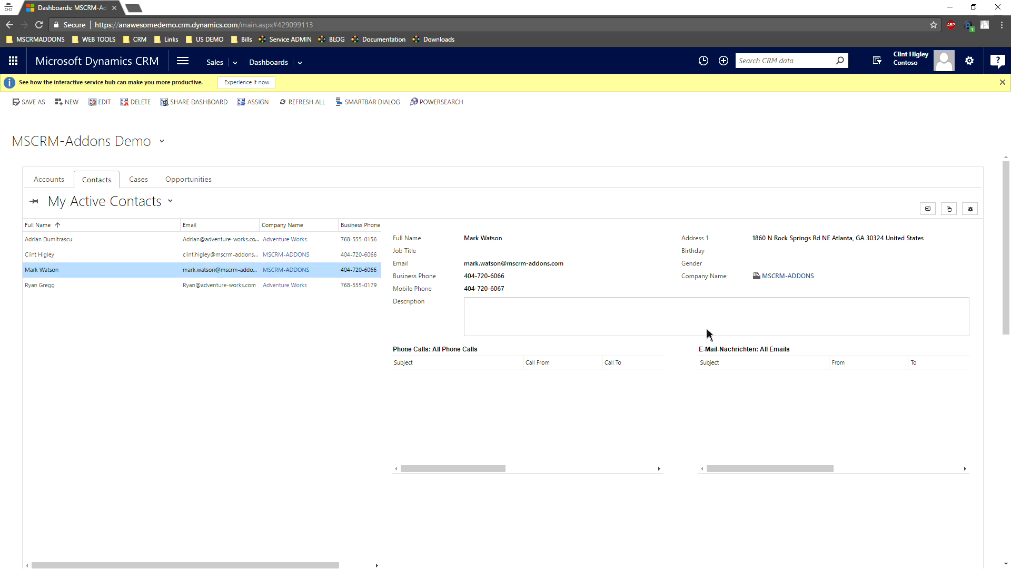
Step: Switch to the cases list and preview the "Operating manual requested" and "Product feature information requested" cases
{"action": "left_click", "coordinate": [150, 180]}
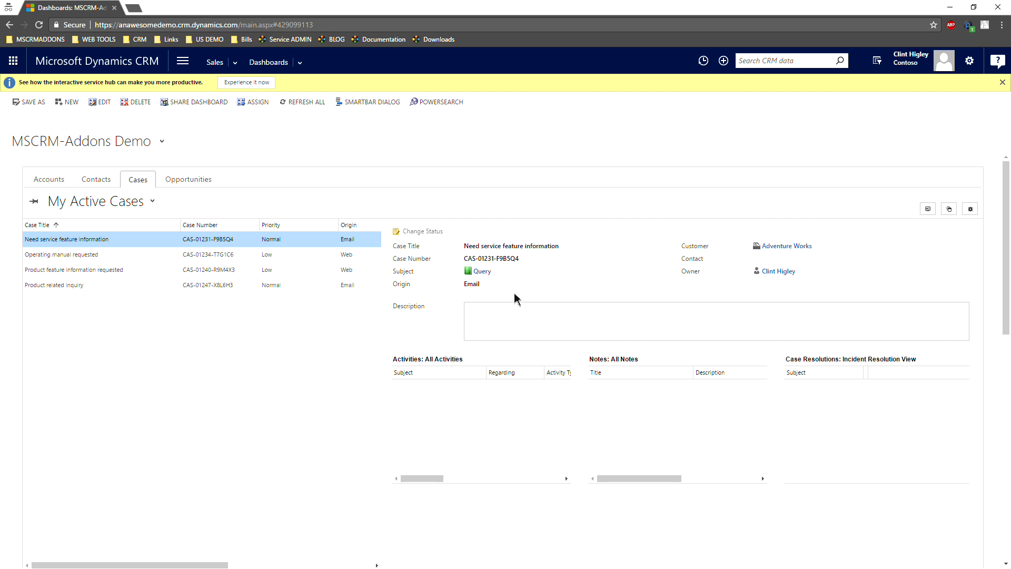
{"action": "left_click", "coordinate": [163, 255]}
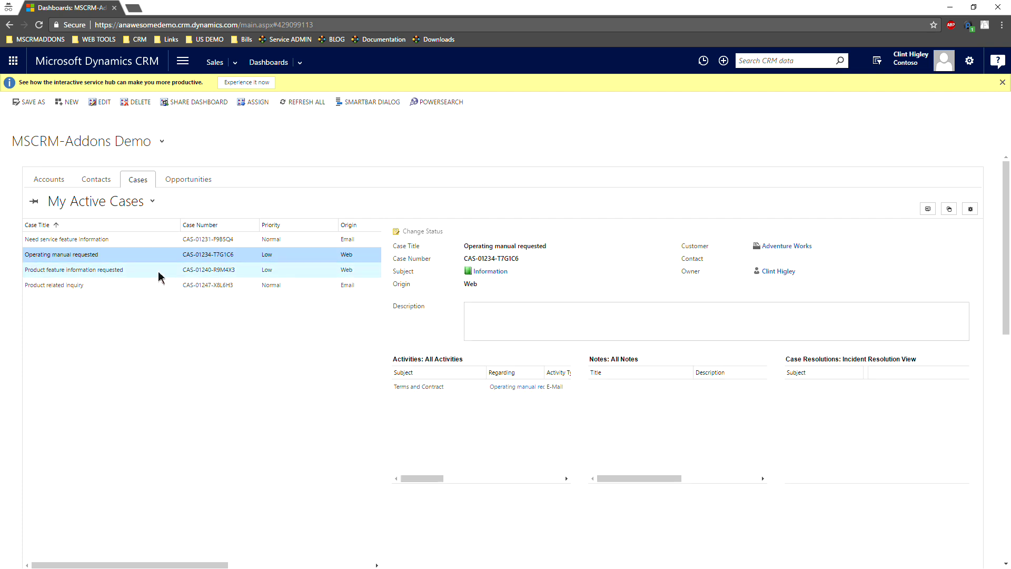
{"action": "left_click", "coordinate": [158, 272]}
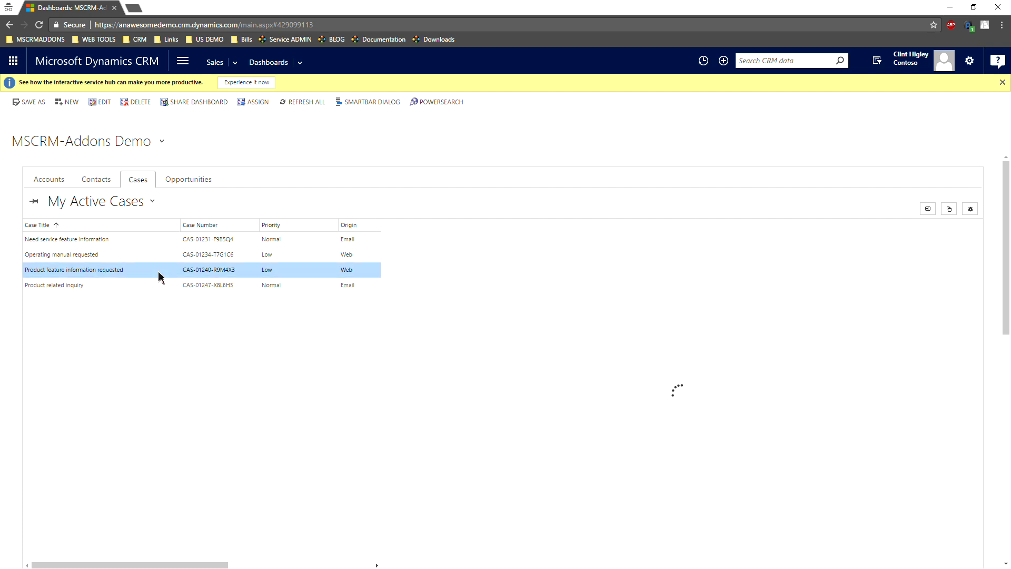
Step: Switch to the opportunities list and search it for a budget amount of 5000
{"action": "left_click", "coordinate": [187, 180]}
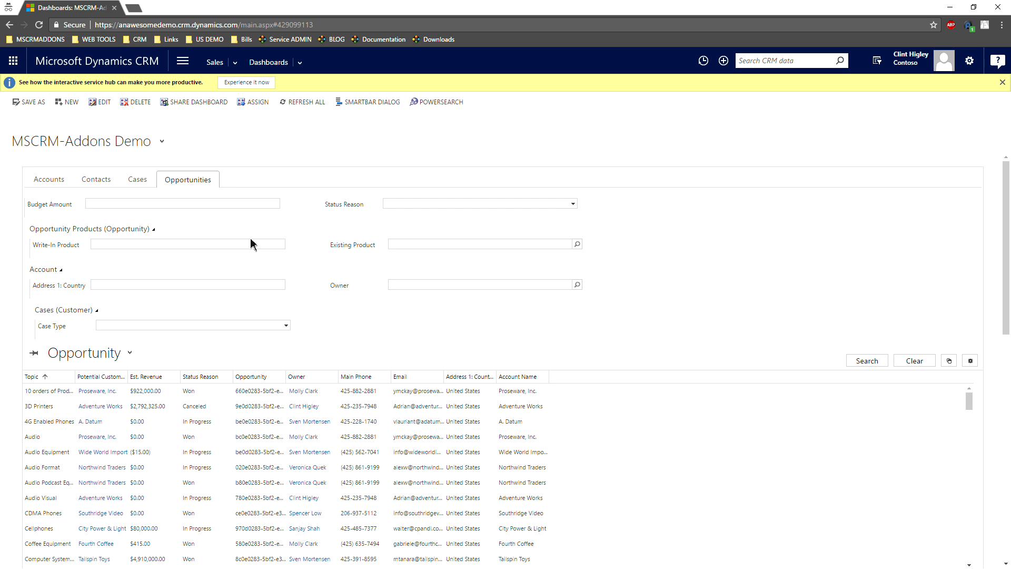
{"action": "scroll", "coordinate": [333, 293], "scroll_direction": "down", "scroll_amount": 1}
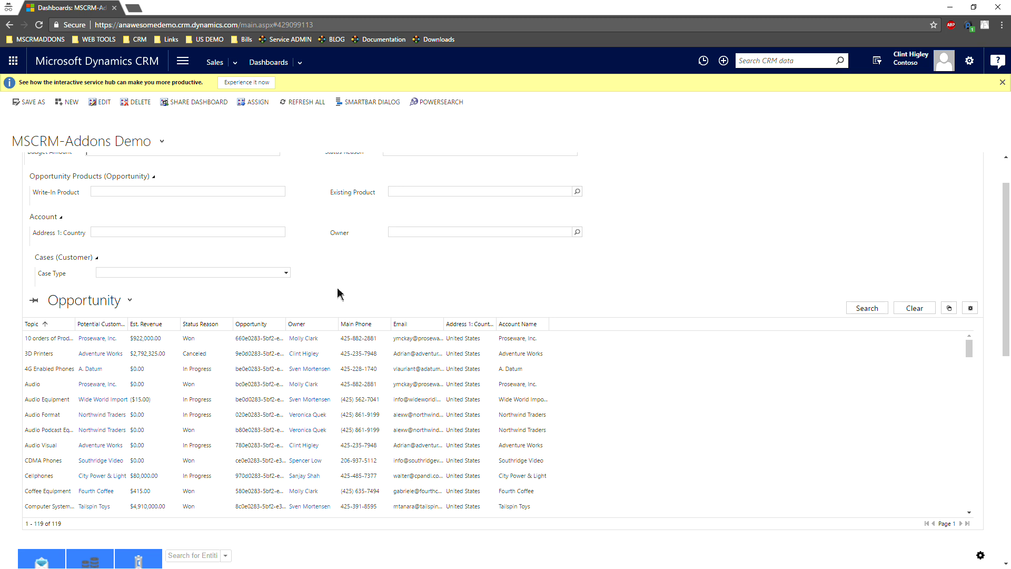
{"action": "scroll", "coordinate": [337, 295], "scroll_direction": "up", "scroll_amount": 1}
{"action": "left_click", "coordinate": [135, 207]}
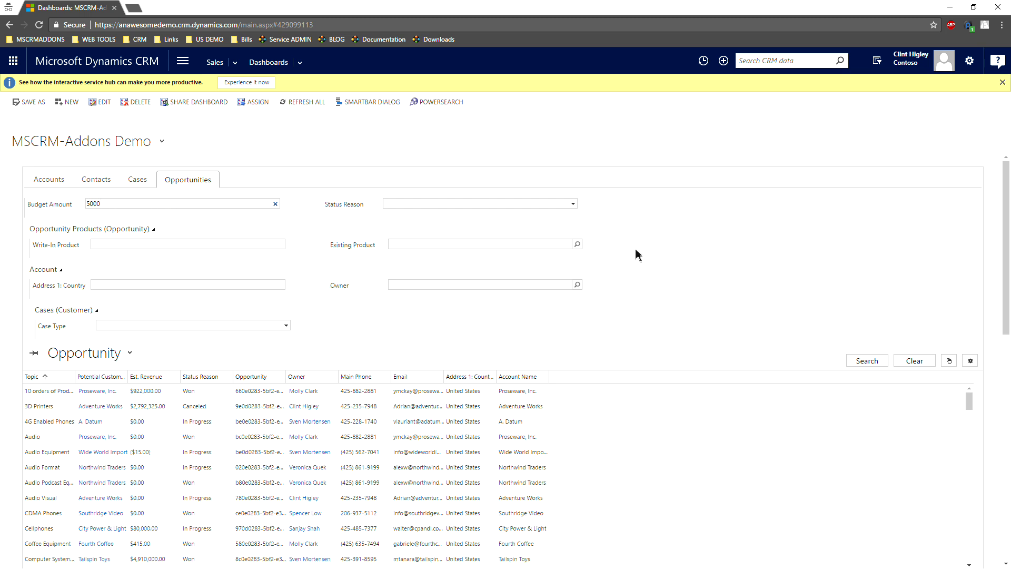
{"action": "left_click", "coordinate": [872, 364]}
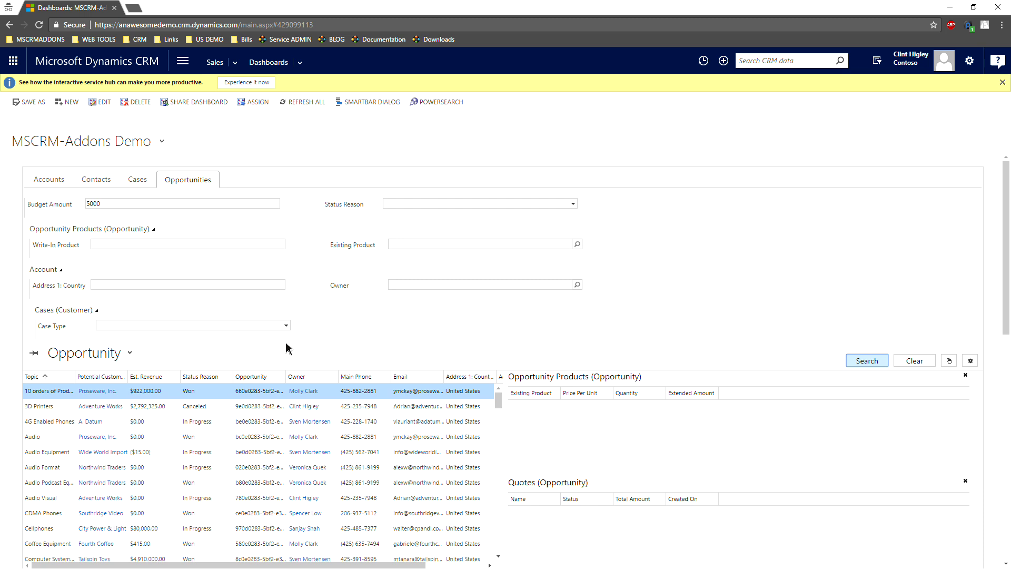
Step: Look up existing products matching "*printer", add all matches to the Existing Product filter, and run the opportunity search
{"action": "left_click", "coordinate": [420, 245]}
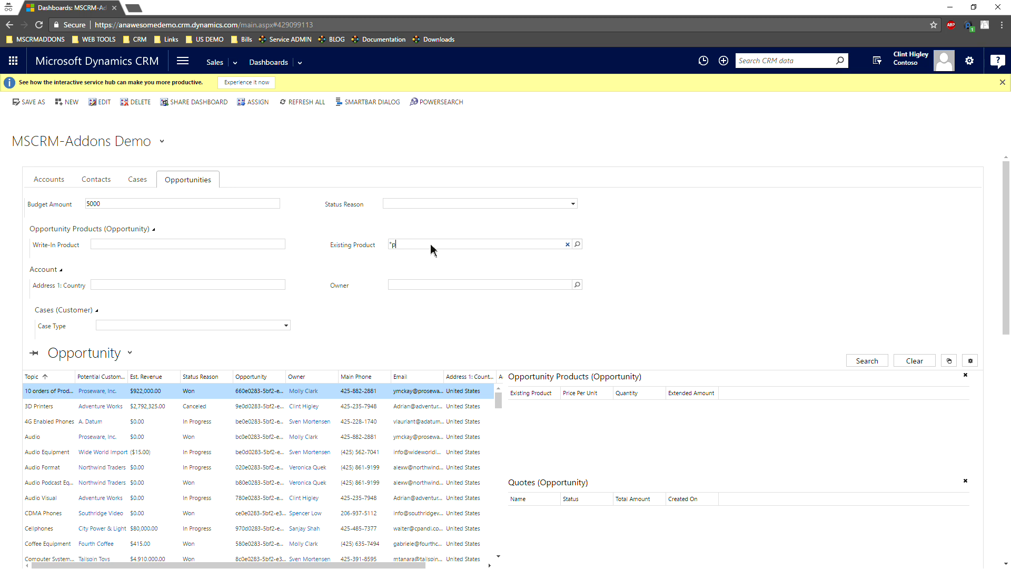
{"action": "key", "text": "Return"}
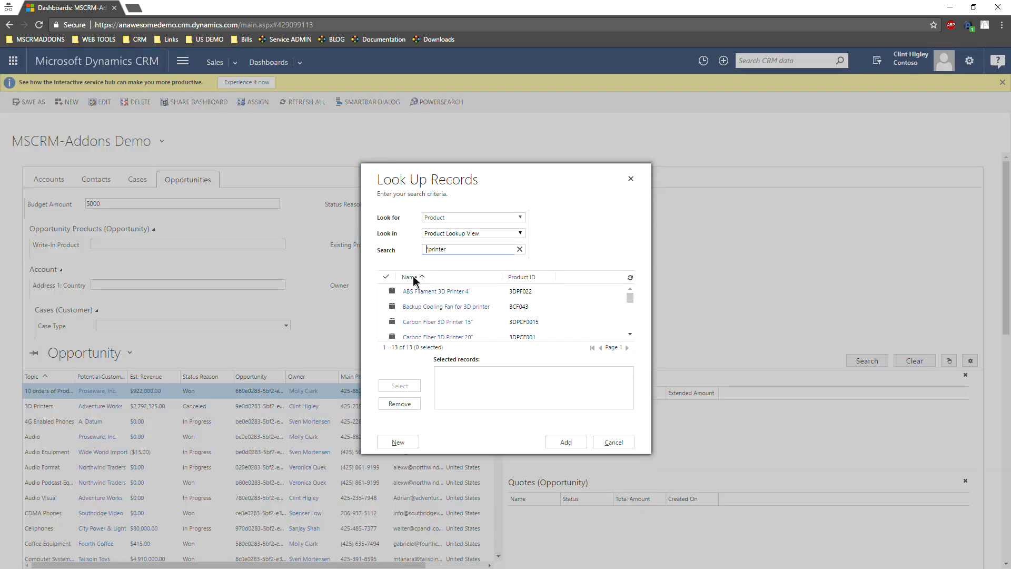
{"action": "left_click", "coordinate": [386, 276]}
{"action": "left_click", "coordinate": [400, 387]}
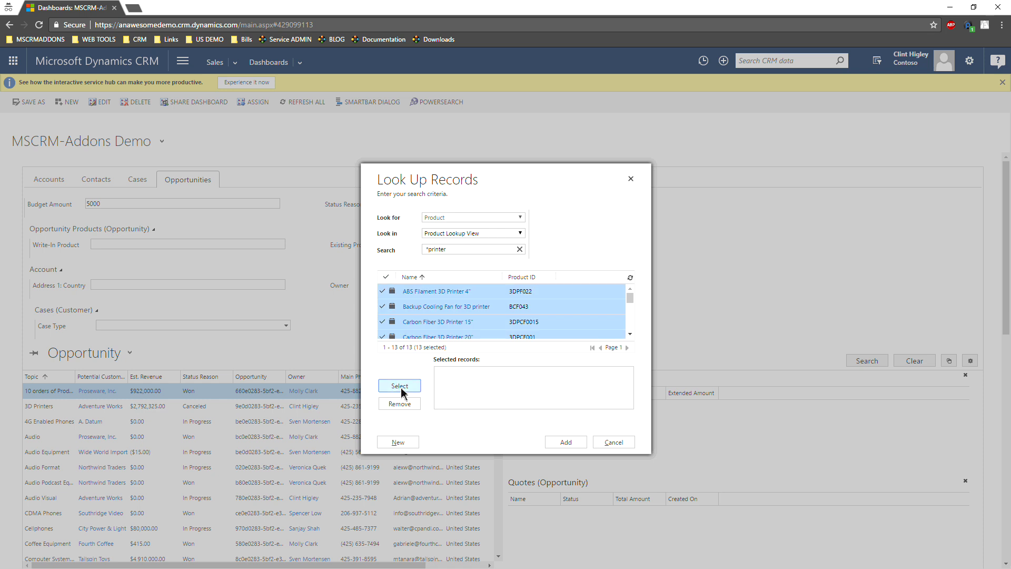
{"action": "left_click", "coordinate": [566, 442]}
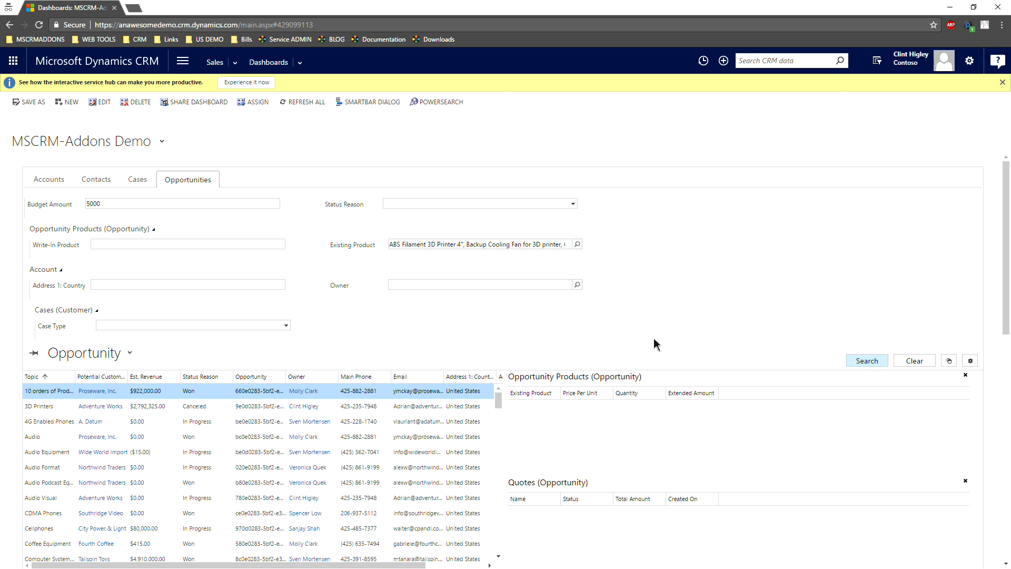
{"action": "scroll", "coordinate": [855, 363], "scroll_direction": "down", "scroll_amount": 1}
{"action": "left_click", "coordinate": [858, 310]}
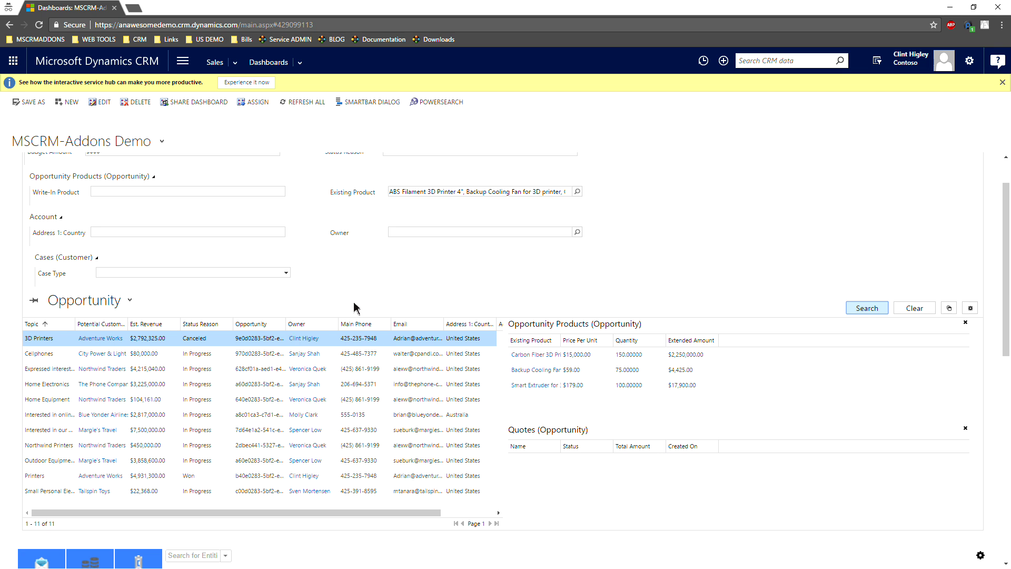
Step: Set the account's country filter to United States and run the opportunity search again
{"action": "left_click", "coordinate": [156, 234]}
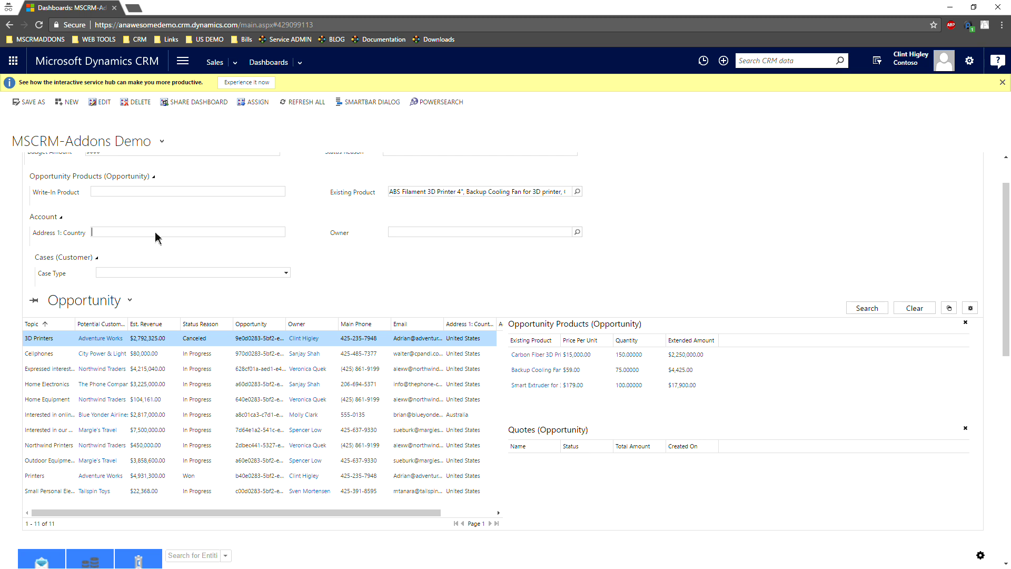
{"action": "type", "text": "ted States"}
{"action": "left_click", "coordinate": [864, 309]}
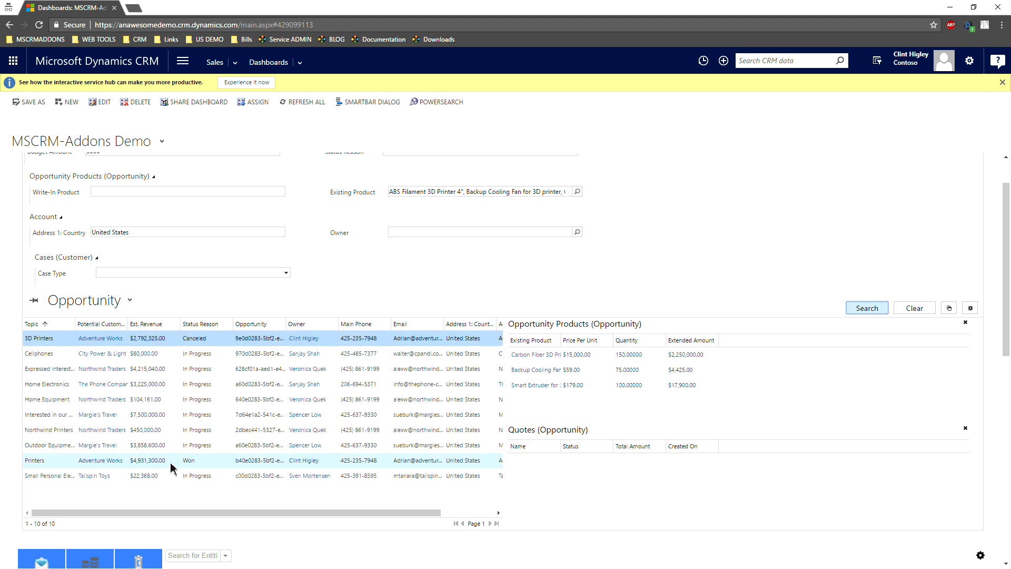
Step: Preview the related products and quotes of the Cellphones, Expressed Interest and Home Electronics opportunities, ending back on Cellphones
{"action": "left_click", "coordinate": [334, 354]}
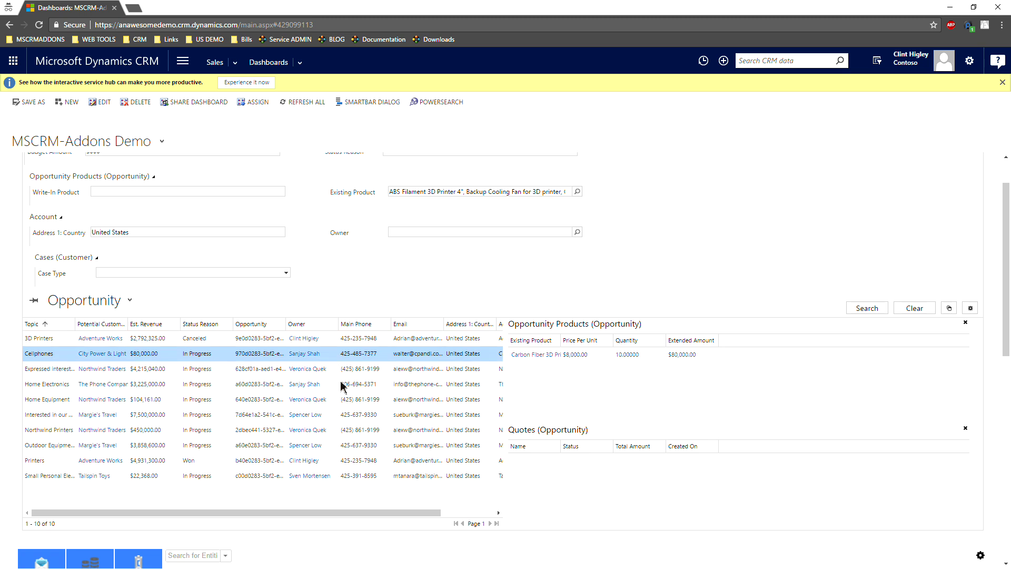
{"action": "left_click", "coordinate": [335, 371]}
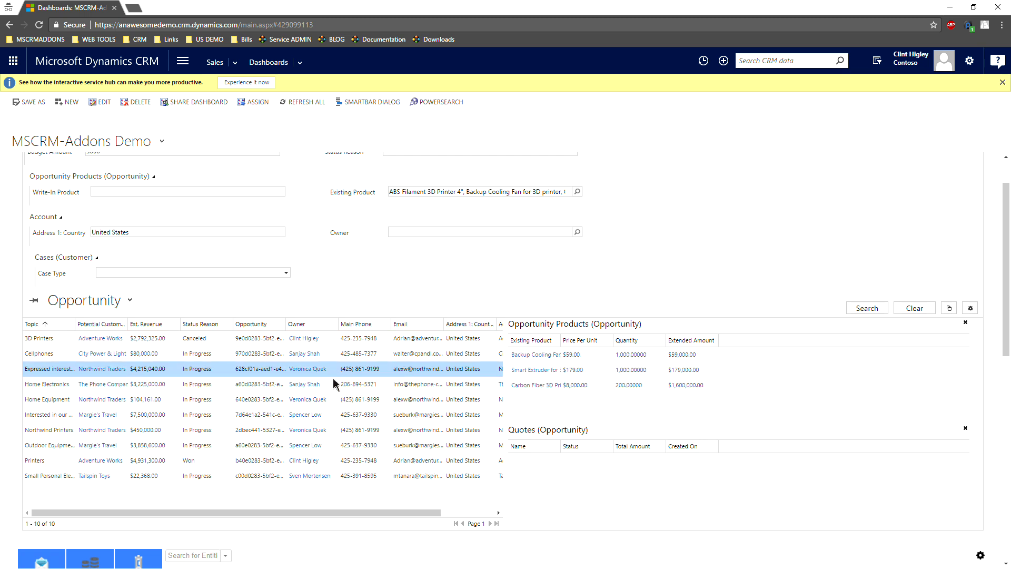
{"action": "left_click", "coordinate": [342, 386]}
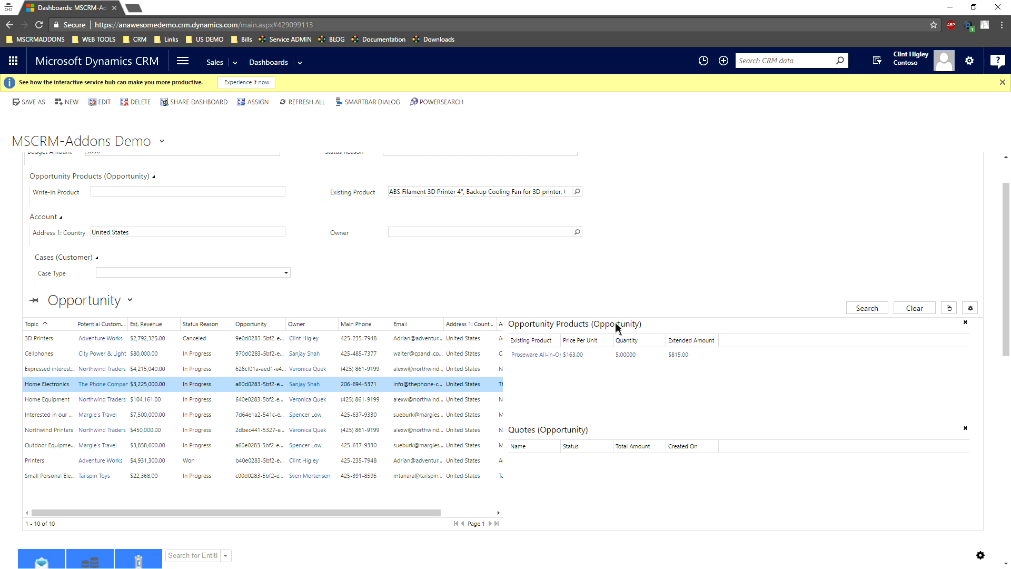
{"action": "left_click", "coordinate": [333, 356]}
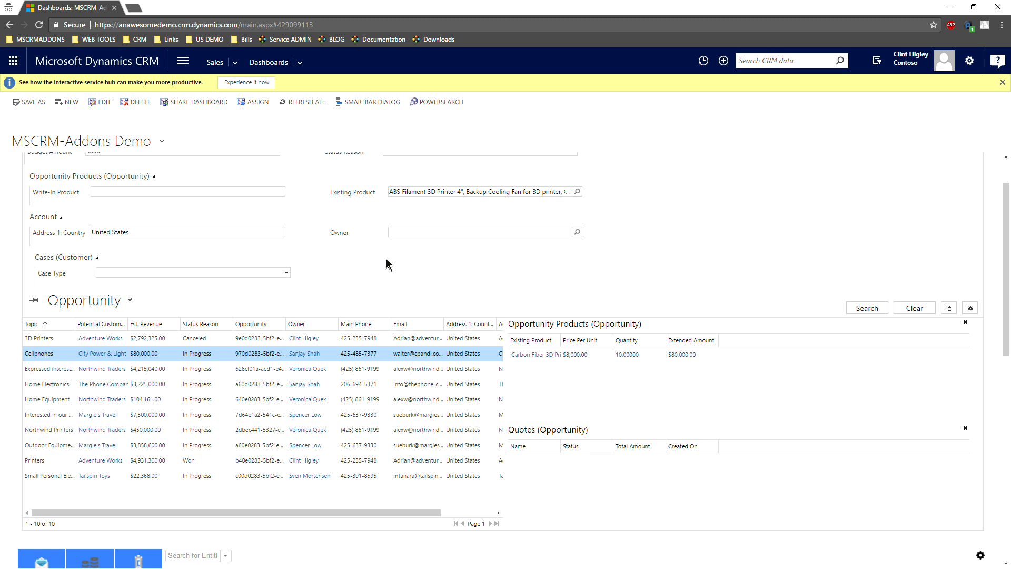
Step: Switch the opportunity list to the Open Opportunities system view
{"action": "scroll", "coordinate": [400, 271], "scroll_direction": "up", "scroll_amount": 1}
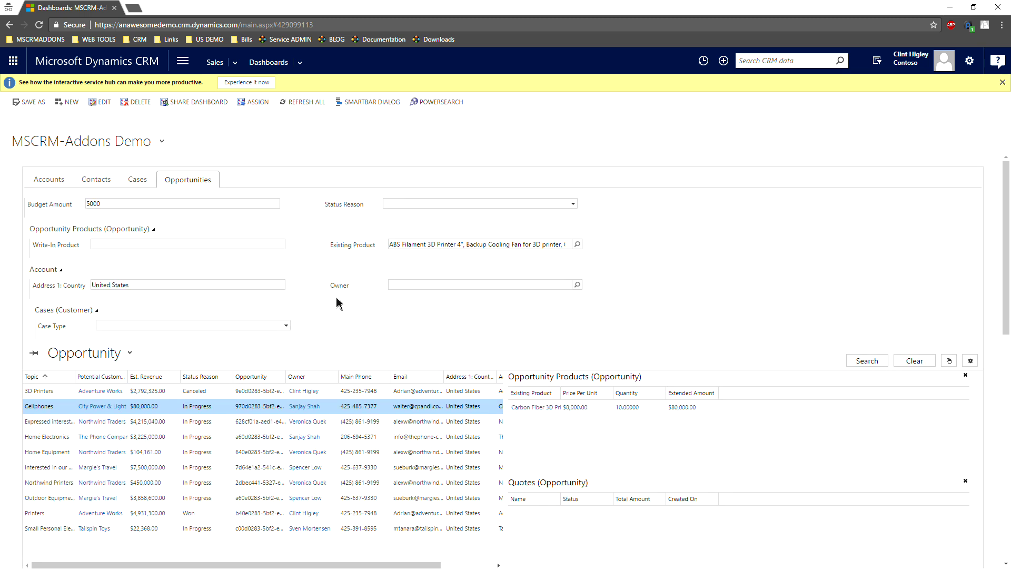
{"action": "left_click", "coordinate": [131, 356]}
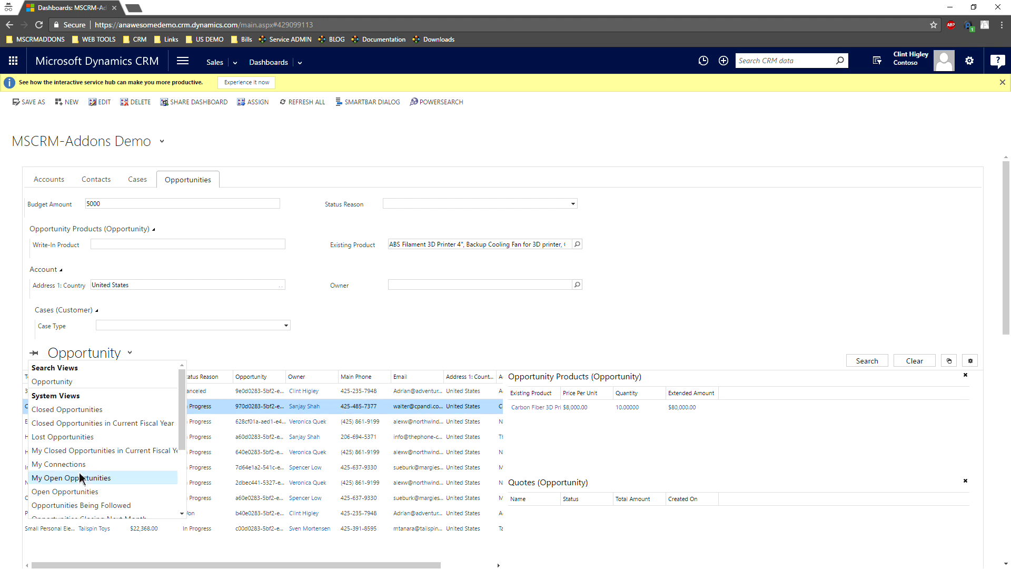
{"action": "left_click", "coordinate": [83, 491]}
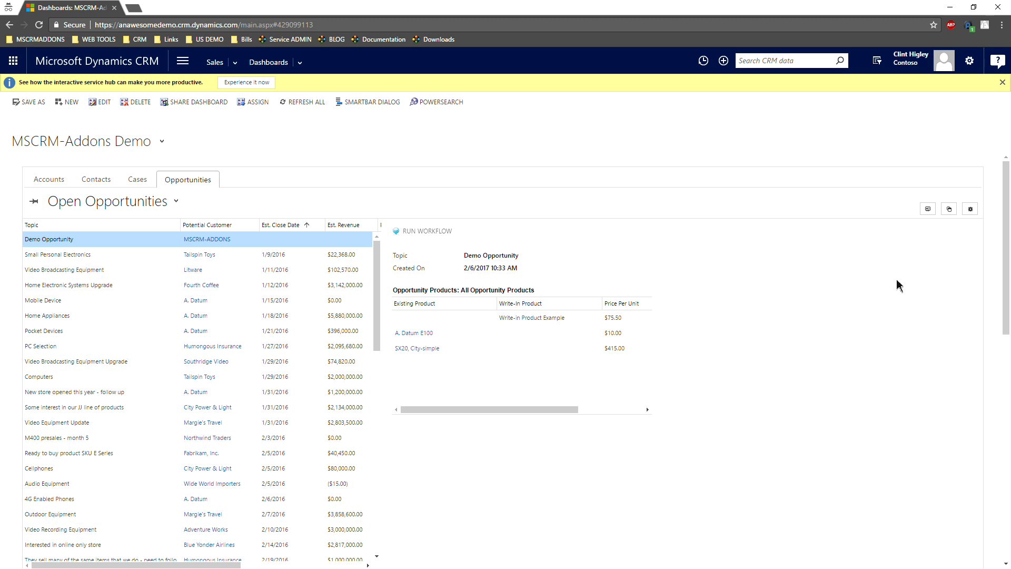
Step: Go to the PowerSearch general settings and launch the LayoutDesigner for entity previews
{"action": "left_click", "coordinate": [970, 211]}
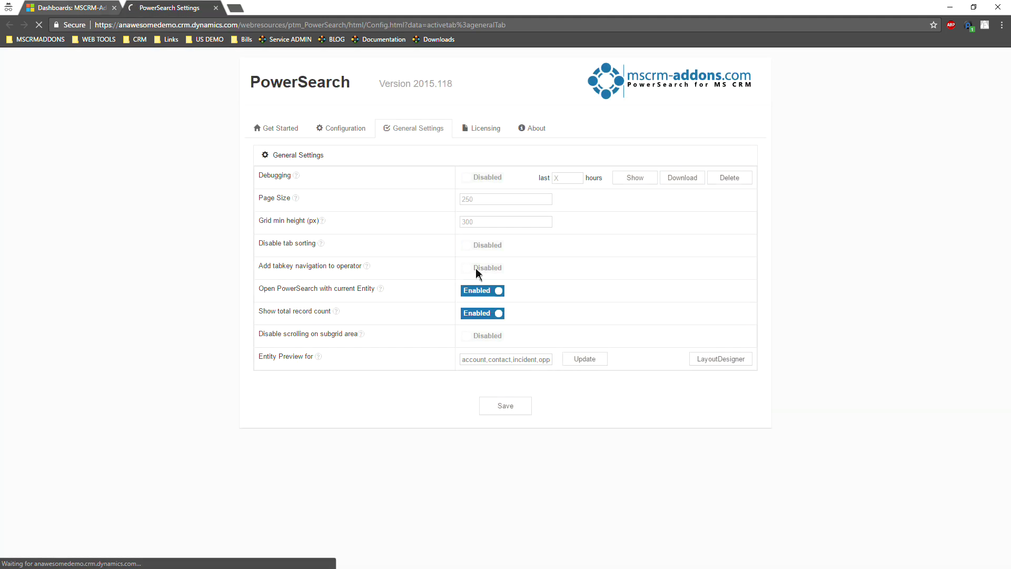
{"action": "left_click", "coordinate": [717, 363]}
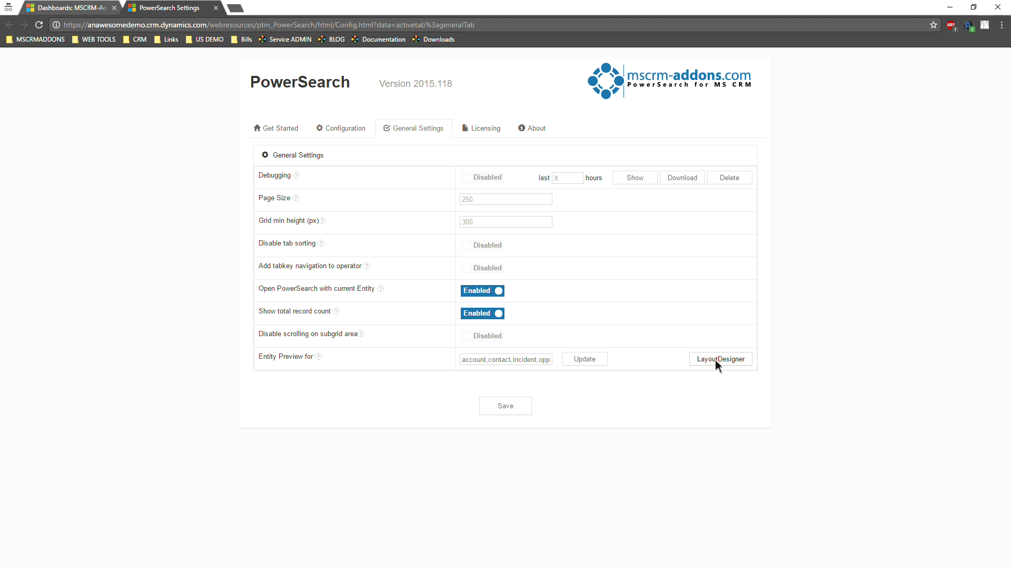
{"action": "left_click", "coordinate": [717, 360]}
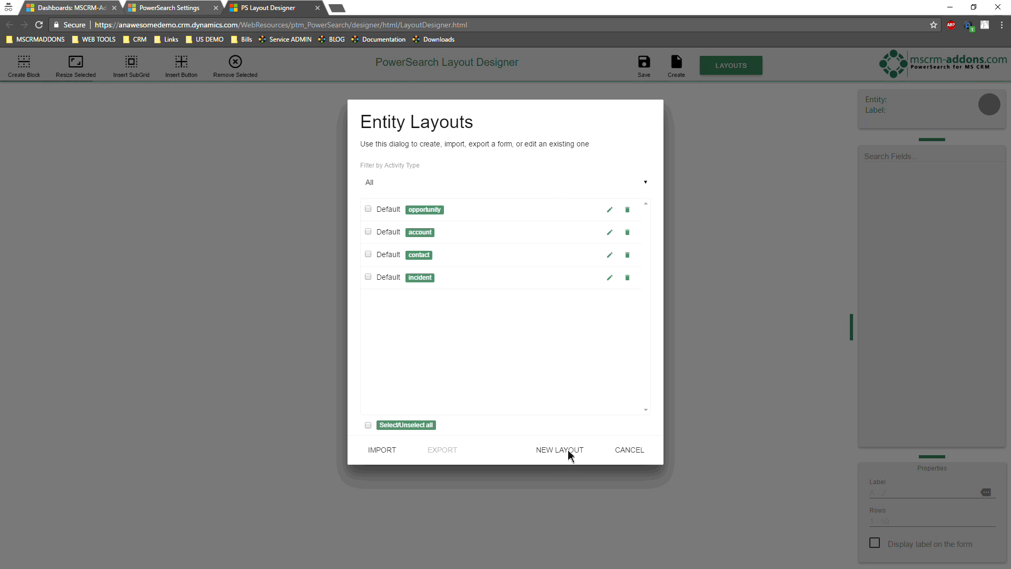
Step: Select the Default opportunity layout and open it for editing
{"action": "left_click", "coordinate": [368, 209]}
{"action": "left_click", "coordinate": [368, 210]}
{"action": "left_click", "coordinate": [368, 210]}
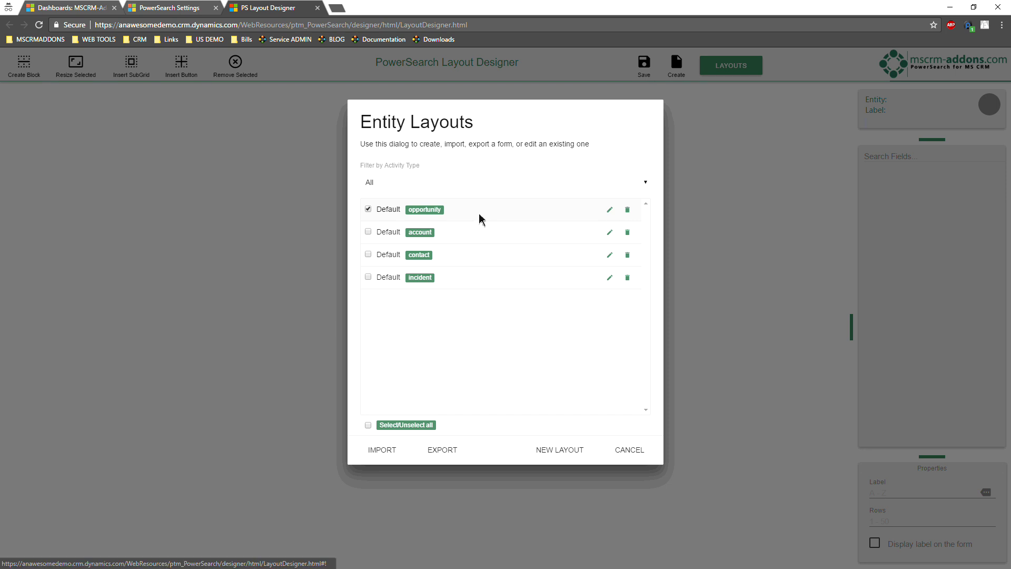
{"action": "left_click", "coordinate": [610, 211]}
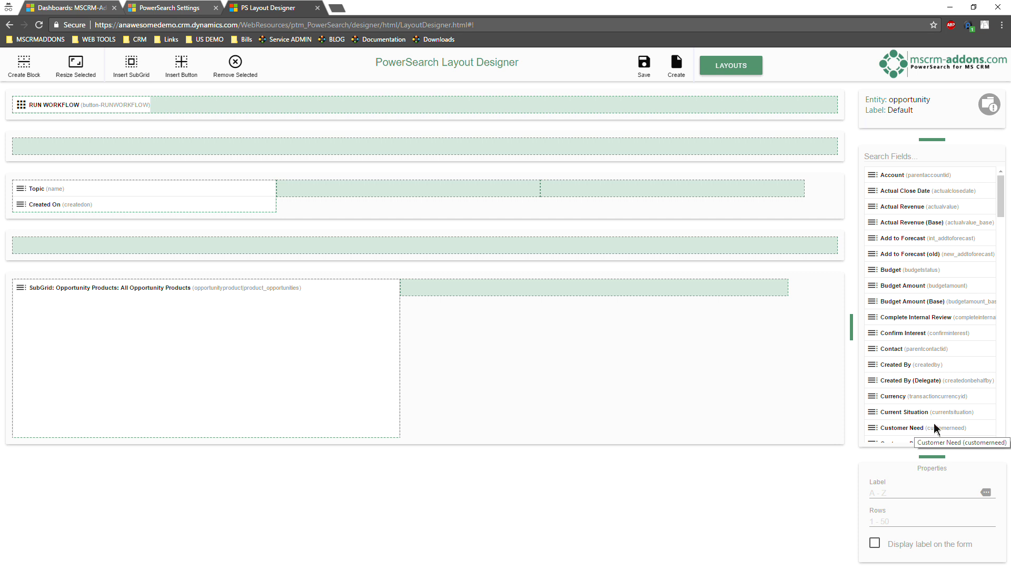
Step: Search the fields for "cre", place Record Created On in the third column of the Topic block, and clear the field search
{"action": "left_click", "coordinate": [901, 163]}
{"action": "type", "text": "cre"}
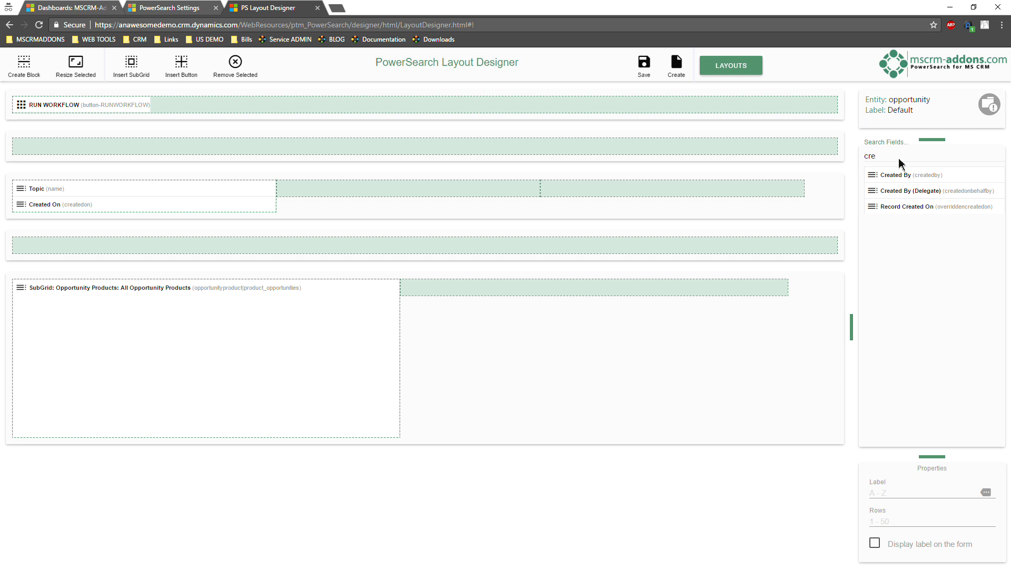
{"action": "left_click_drag", "start_coordinate": [859, 156], "coordinate": [893, 167]}
{"action": "left_click_drag", "start_coordinate": [896, 211], "coordinate": [606, 203]}
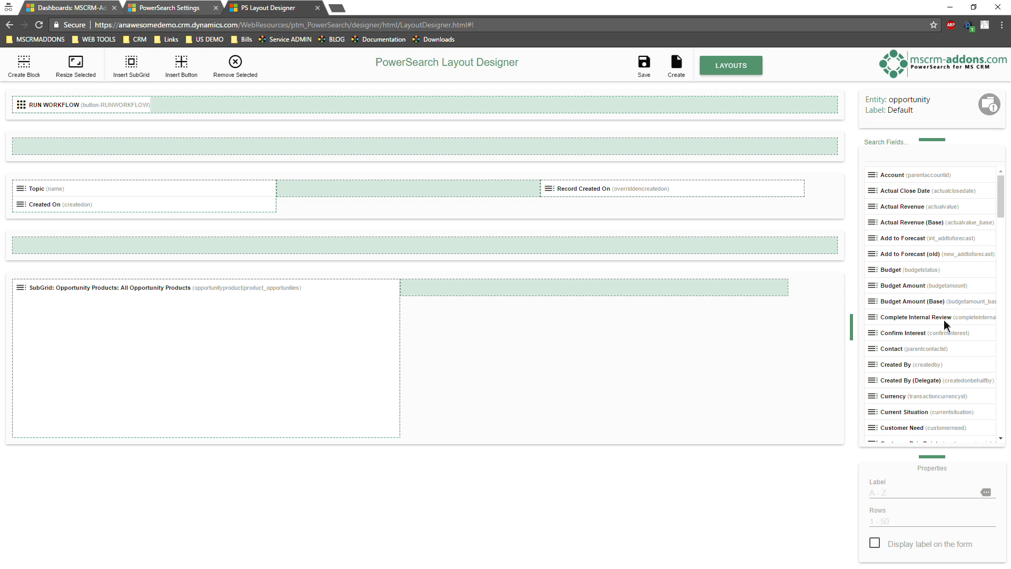
Step: Add the Account field to the middle column, find Total Amount with the search "tota", and place it below Account
{"action": "left_click_drag", "start_coordinate": [895, 180], "coordinate": [335, 221]}
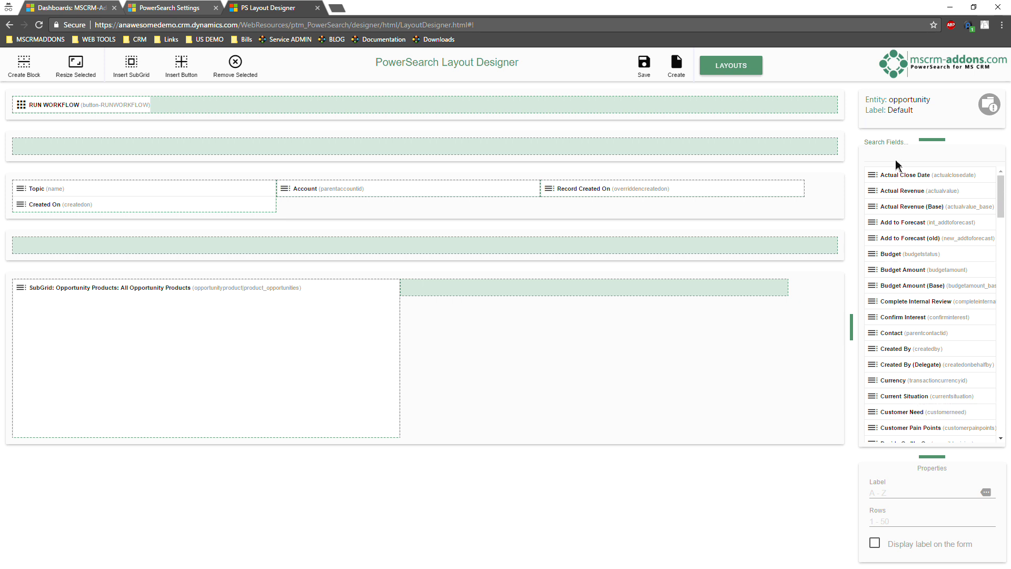
{"action": "type", "text": "to"}
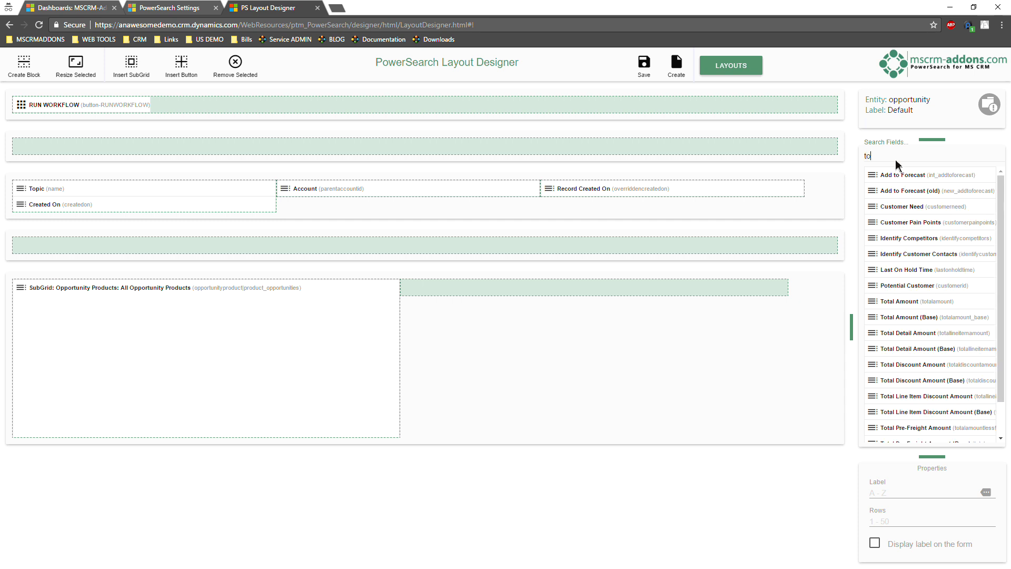
{"action": "type", "text": "ta"}
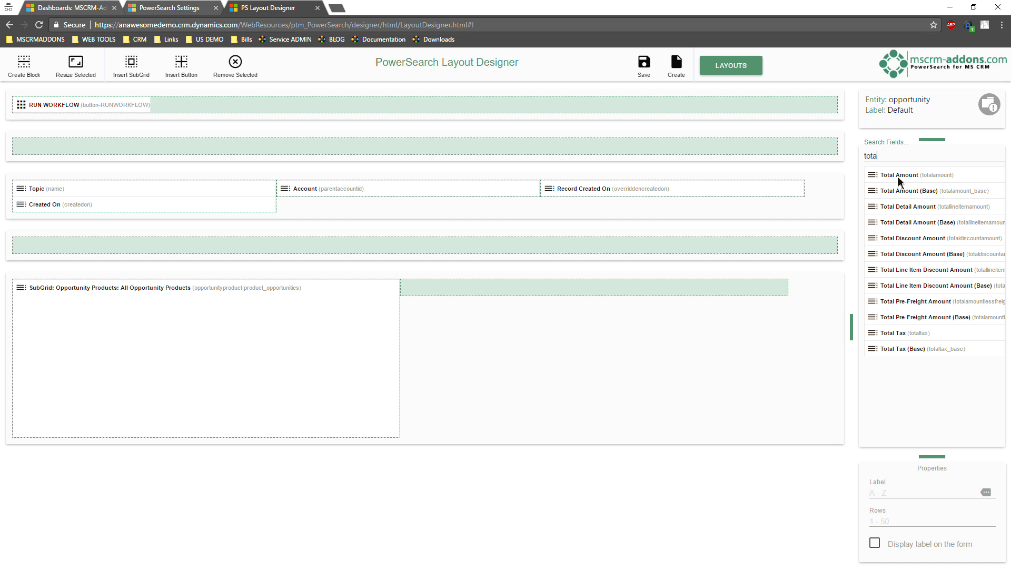
{"action": "left_click_drag", "start_coordinate": [898, 182], "coordinate": [358, 208]}
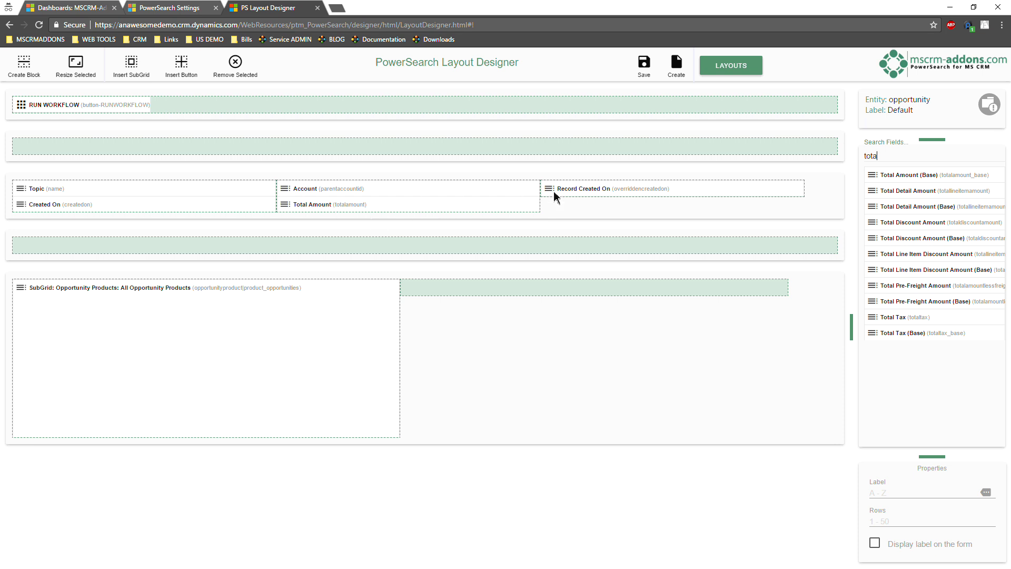
Step: Remove the Record Created On field from the third column of the layout
{"action": "left_click", "coordinate": [593, 195]}
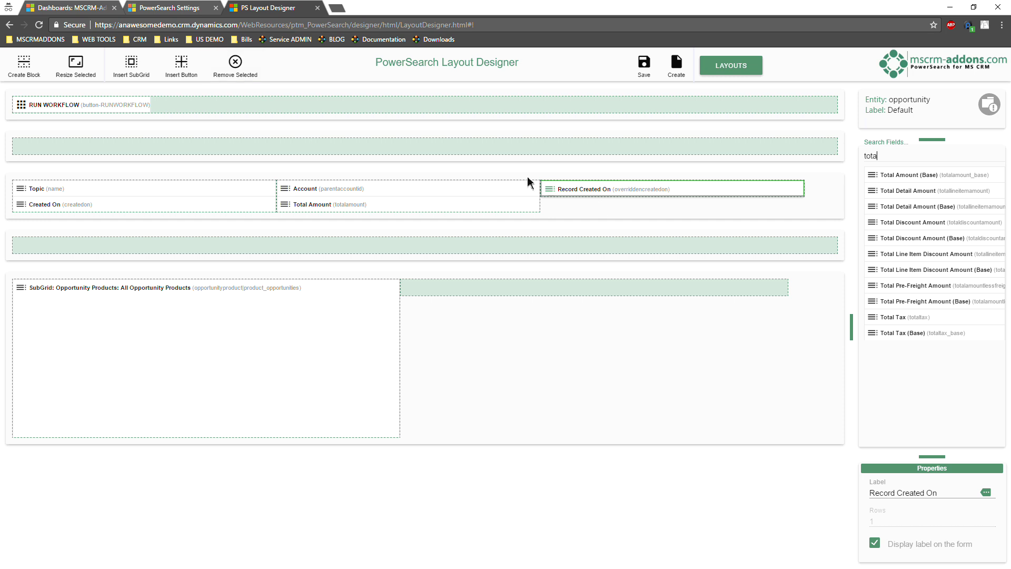
{"action": "left_click", "coordinate": [235, 63]}
{"action": "left_click", "coordinate": [546, 87]}
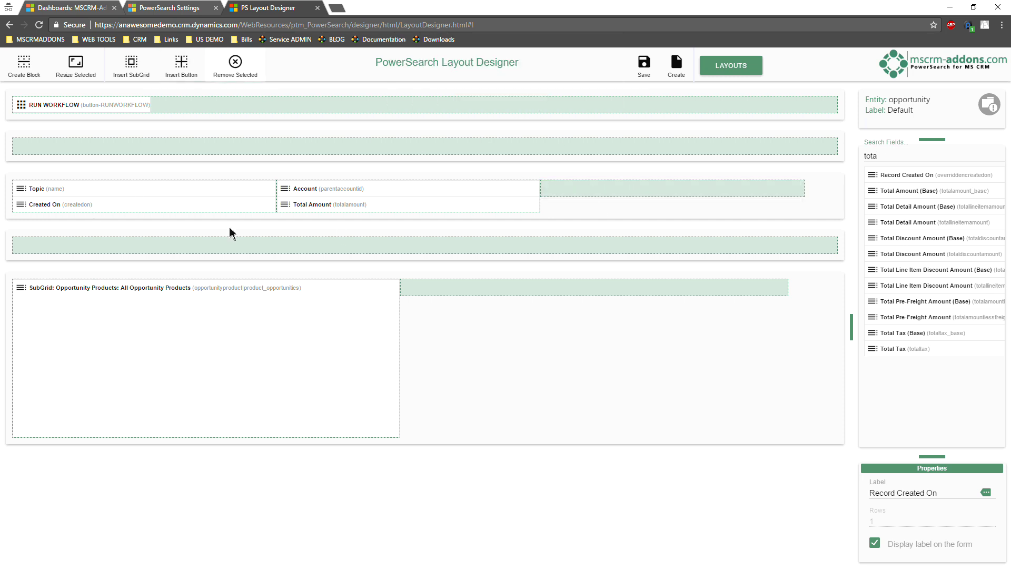
Step: Rearrange the fields with Created On in the middle column, Account in the third column and Total Amount below Topic
{"action": "left_click_drag", "start_coordinate": [112, 209], "coordinate": [557, 210]}
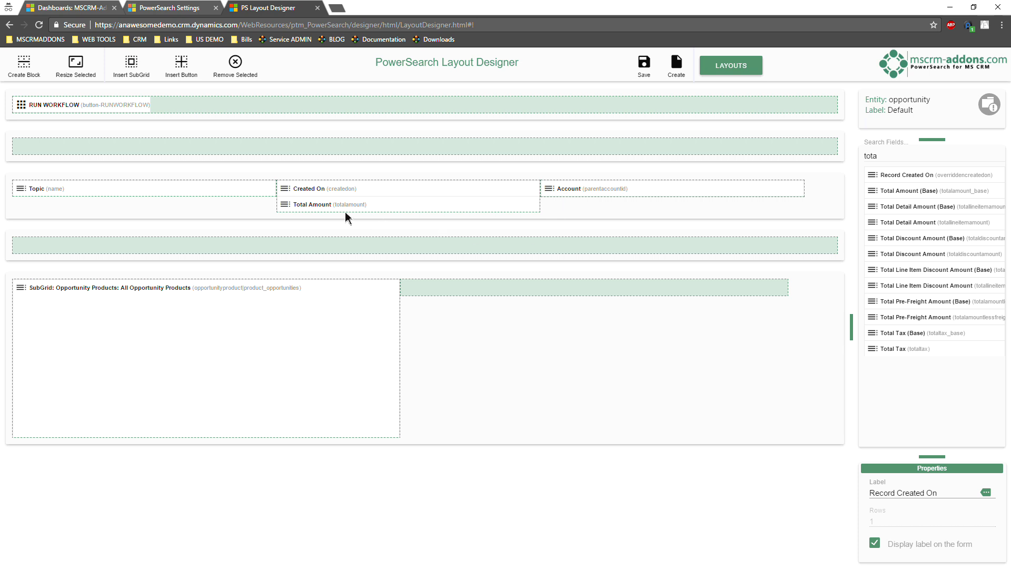
{"action": "left_click_drag", "start_coordinate": [339, 205], "coordinate": [61, 199]}
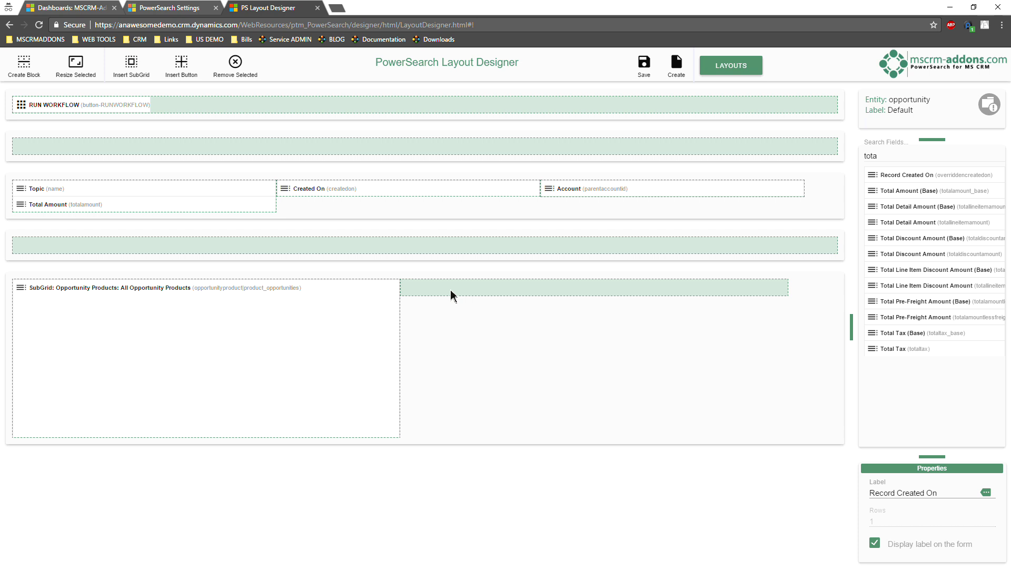
Step: Insert a Quotes subgrid with the Active Quotes view and 10 rows, and place it in the empty column beside the Opportunity Products subgrid
{"action": "left_click", "coordinate": [458, 276]}
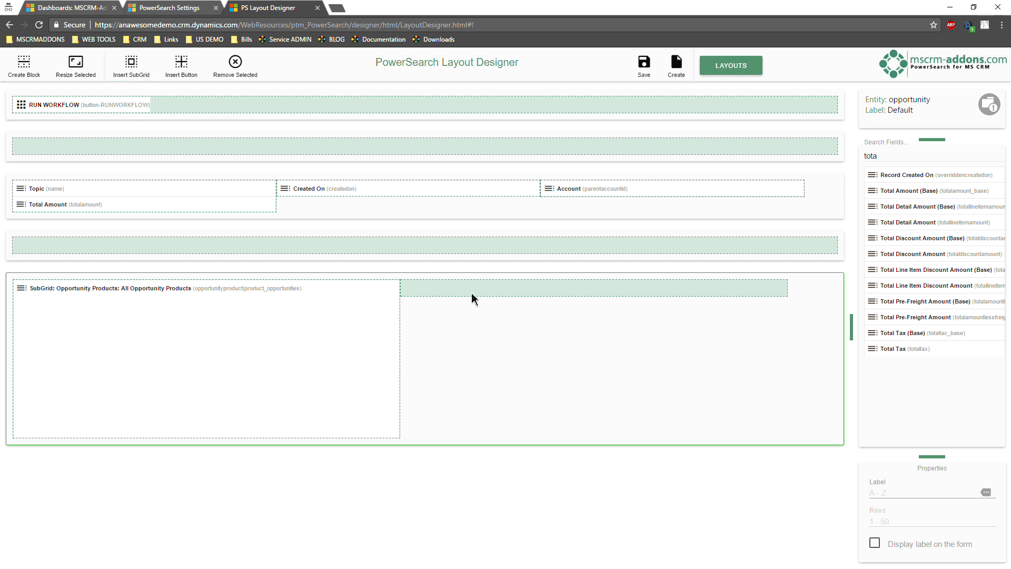
{"action": "left_click", "coordinate": [130, 66]}
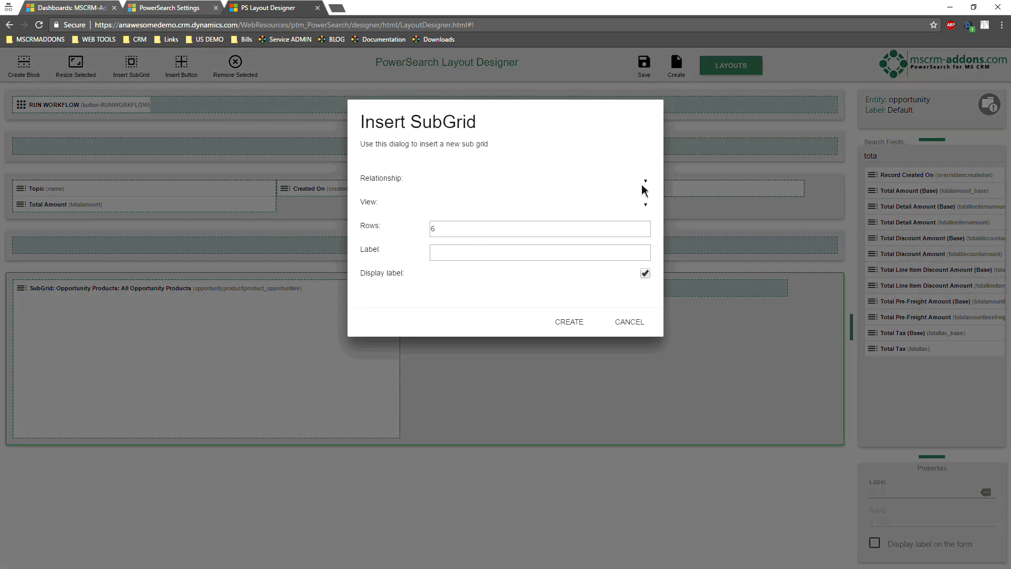
{"action": "left_click", "coordinate": [643, 184]}
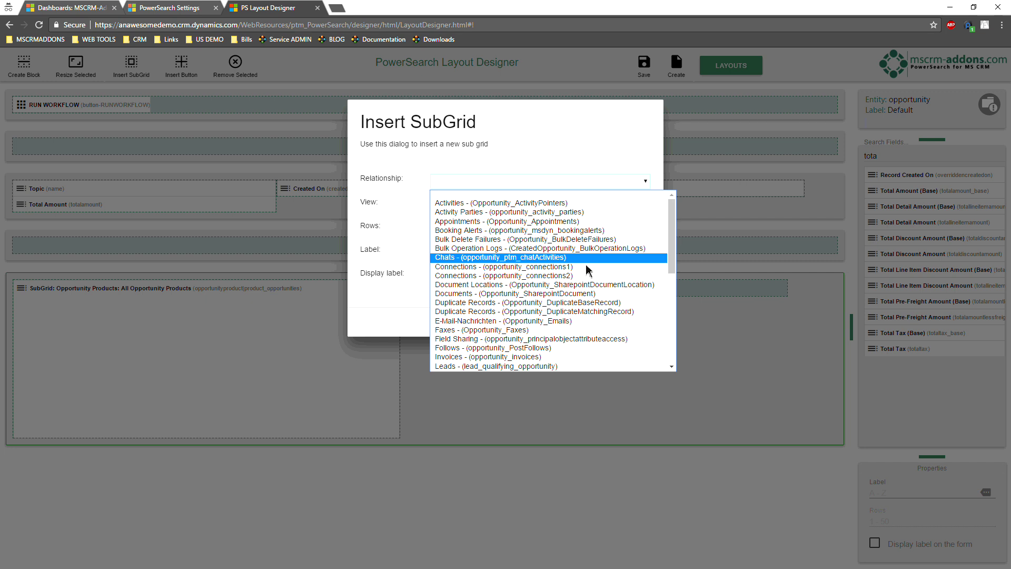
{"action": "scroll", "coordinate": [588, 270], "scroll_direction": "down", "scroll_amount": 5}
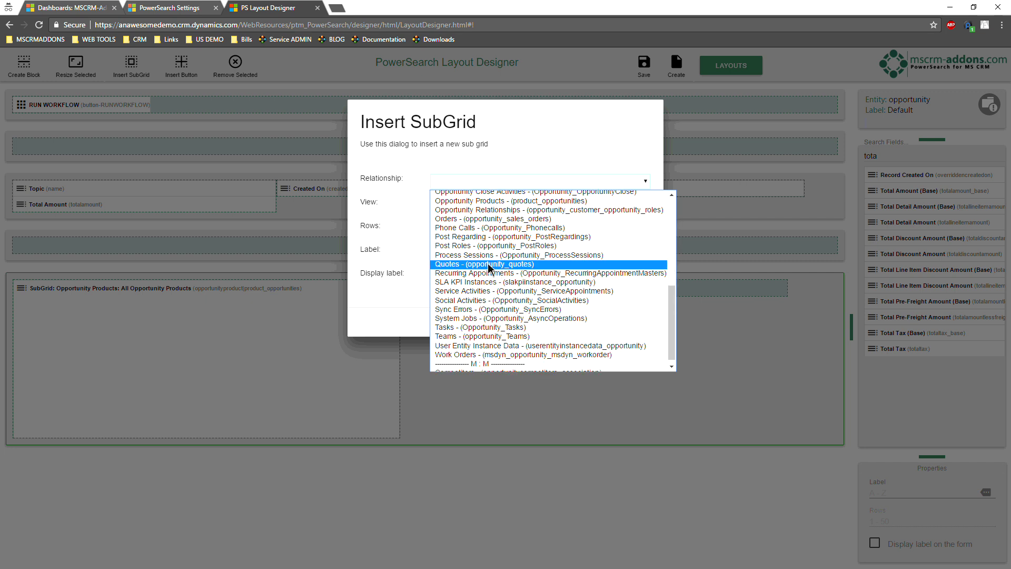
{"action": "left_click", "coordinate": [489, 264]}
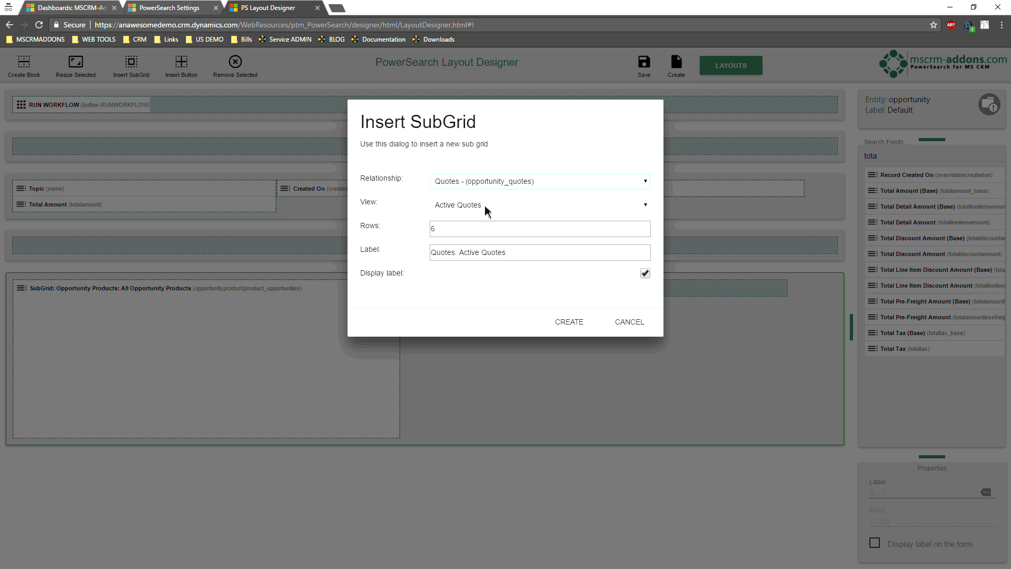
{"action": "left_click_drag", "start_coordinate": [458, 230], "coordinate": [356, 225]}
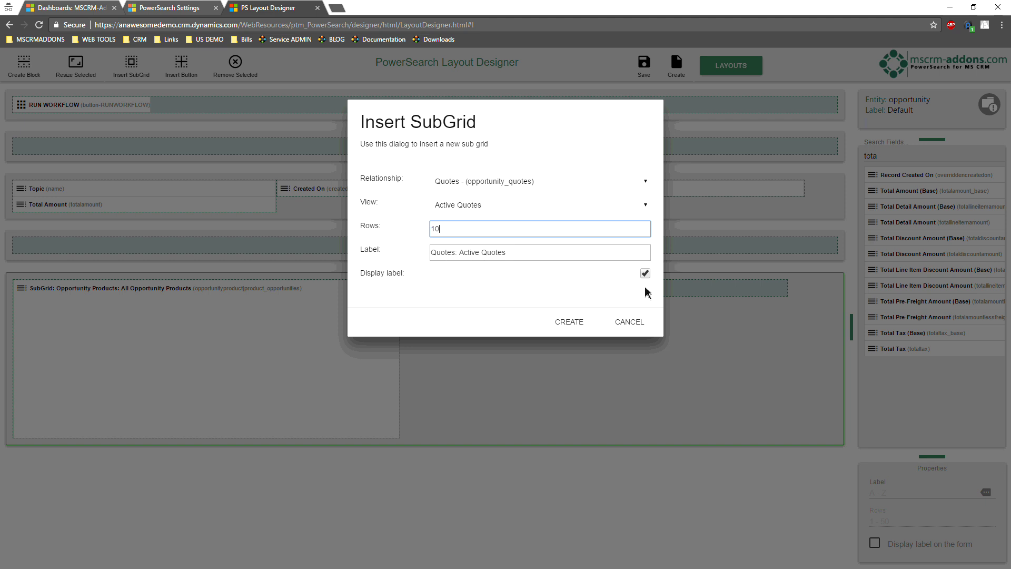
{"action": "left_click", "coordinate": [577, 327]}
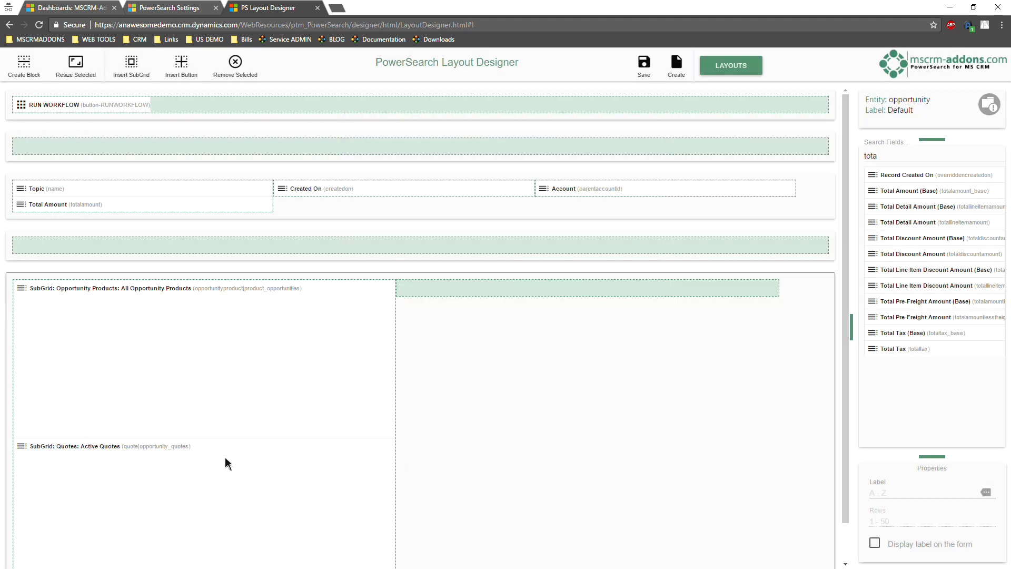
{"action": "left_click", "coordinate": [187, 463]}
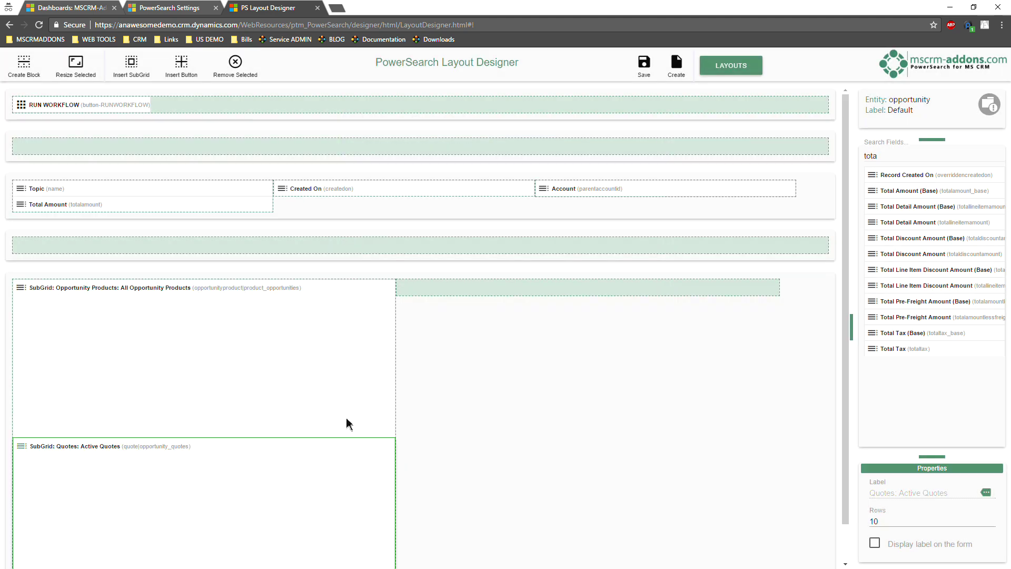
{"action": "left_click_drag", "start_coordinate": [346, 424], "coordinate": [490, 386]}
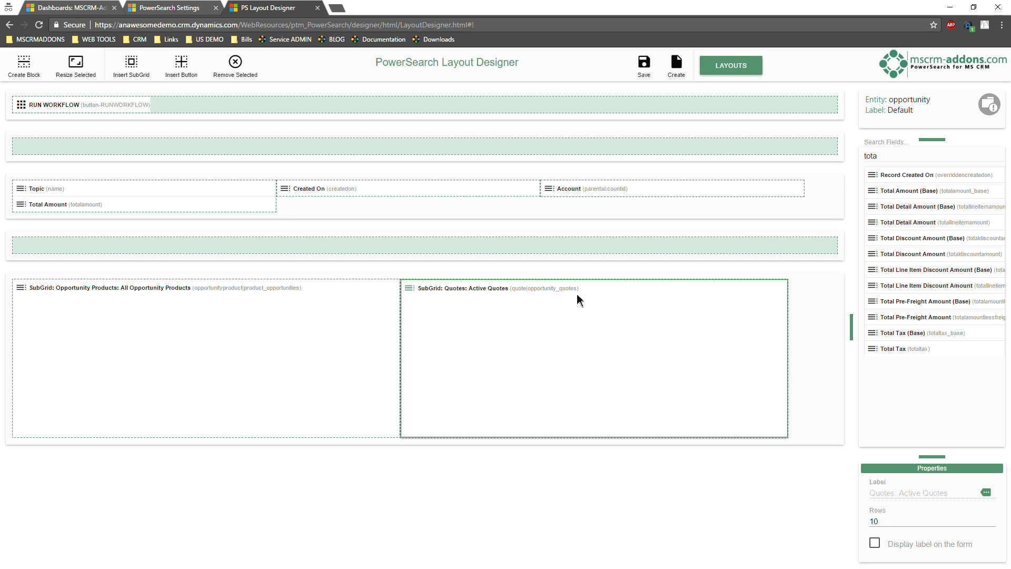
Step: Show the Account field's label properties and save the opportunity layout
{"action": "left_click", "coordinate": [612, 196]}
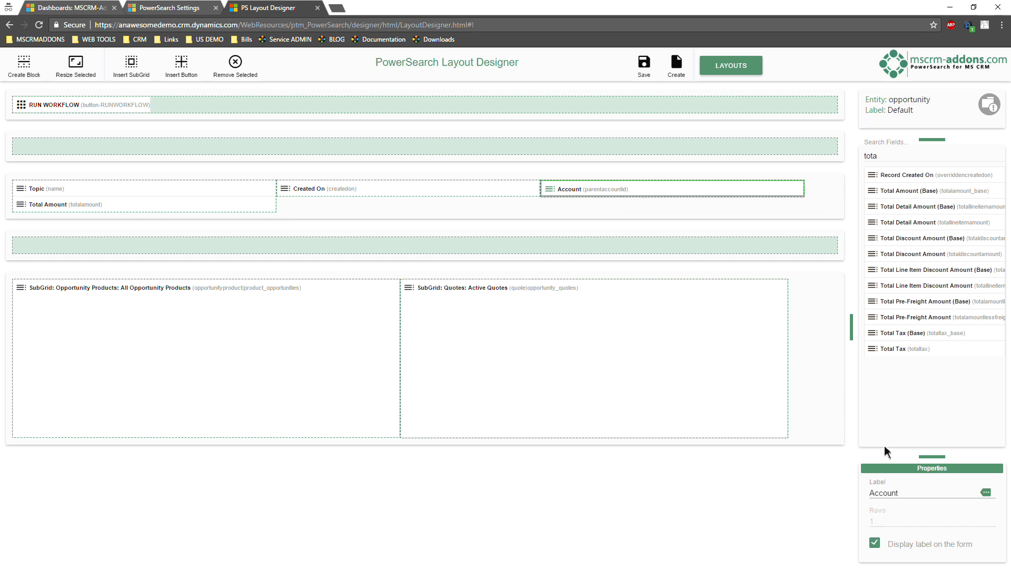
{"action": "left_click", "coordinate": [902, 498]}
{"action": "left_click", "coordinate": [643, 65]}
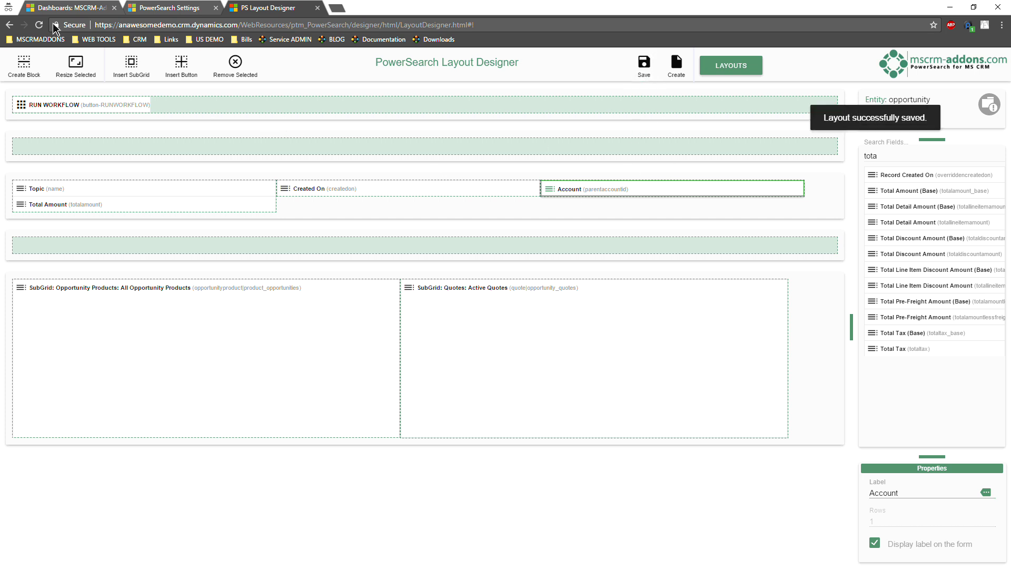
Step: Return to the MSCRM-Addons Demo dashboard in Dynamics CRM and reload it
{"action": "left_click", "coordinate": [68, 6]}
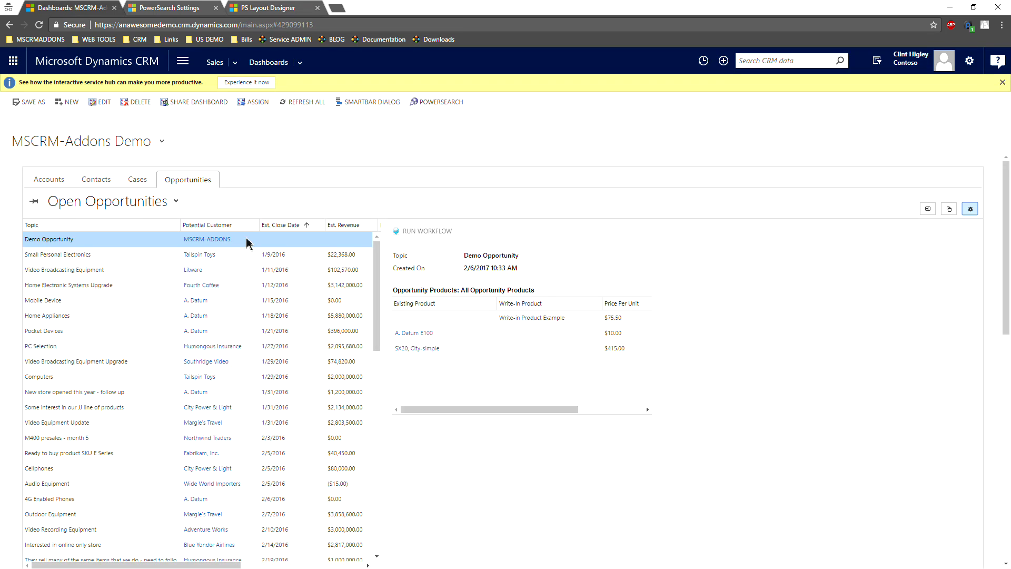
{"action": "left_click", "coordinate": [123, 71]}
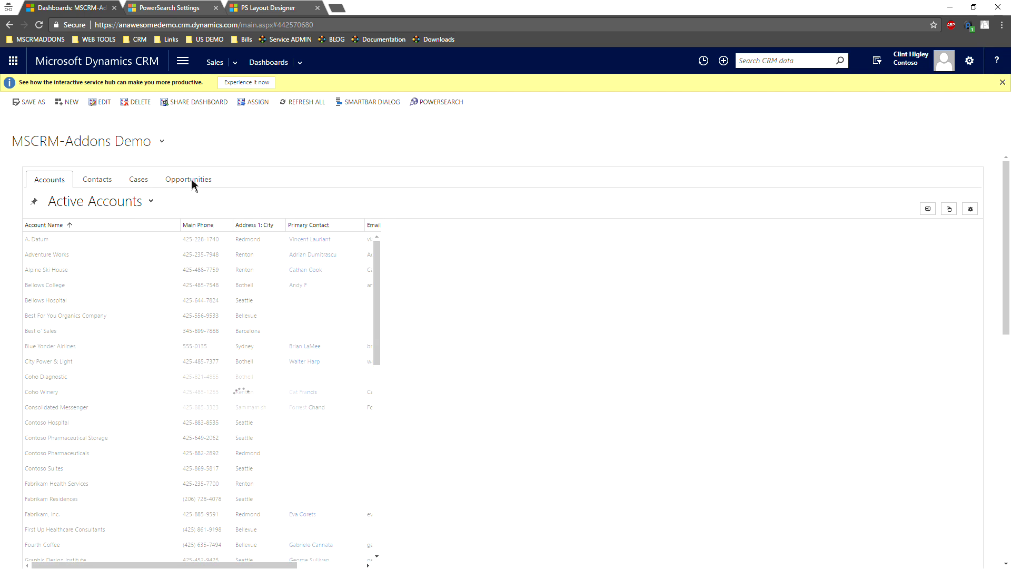
Step: Show the Open Opportunities view on the dashboard, then open and dismiss the Run Workflow lookup for the Demo Opportunity
{"action": "left_click", "coordinate": [192, 180]}
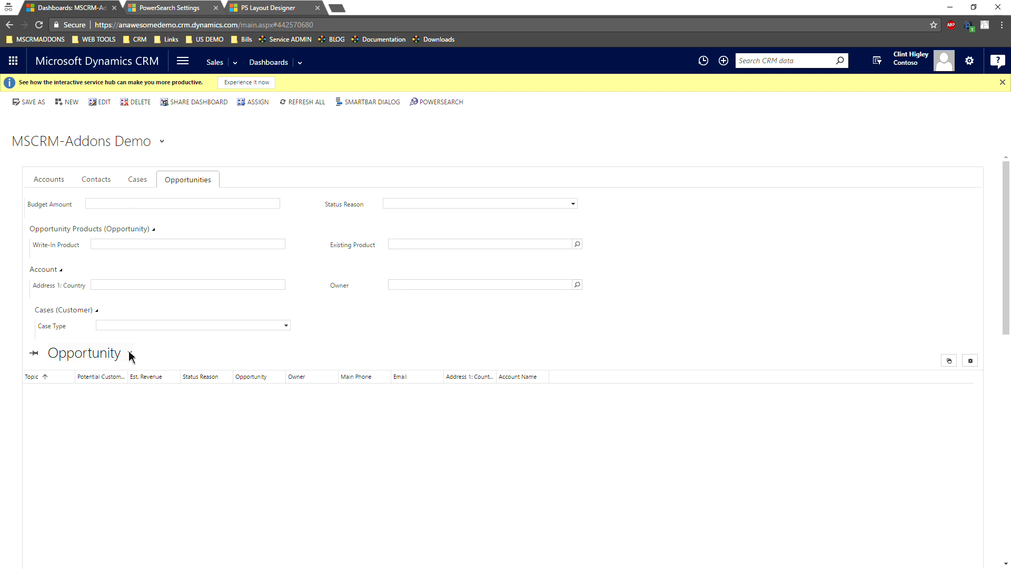
{"action": "left_click", "coordinate": [130, 353]}
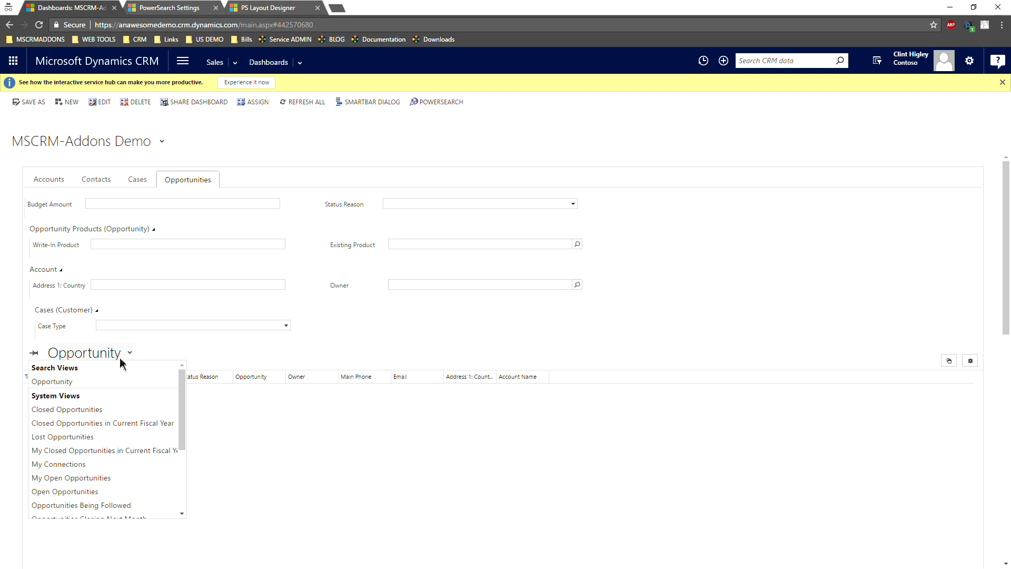
{"action": "left_click", "coordinate": [90, 491]}
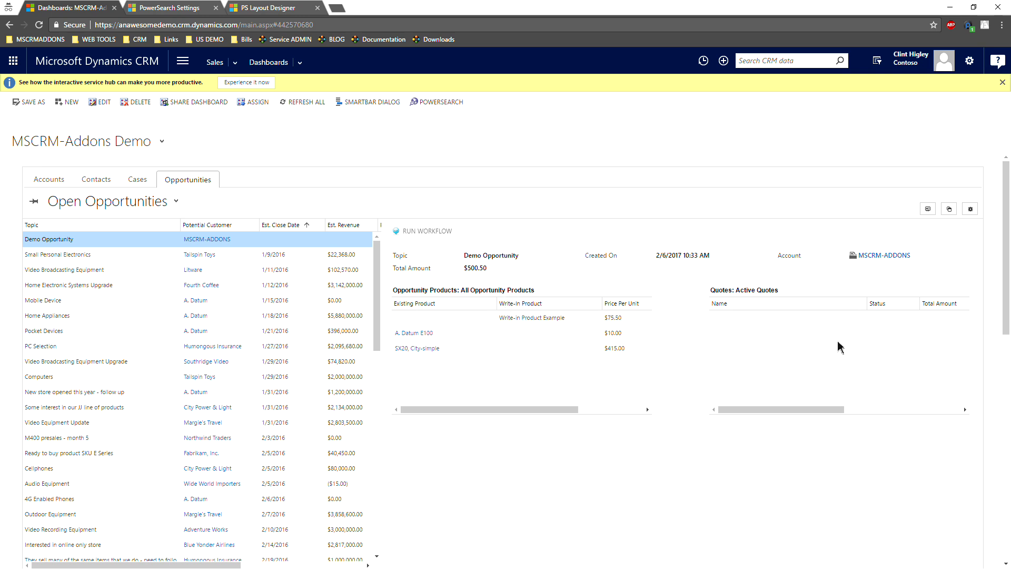
{"action": "left_click", "coordinate": [428, 232]}
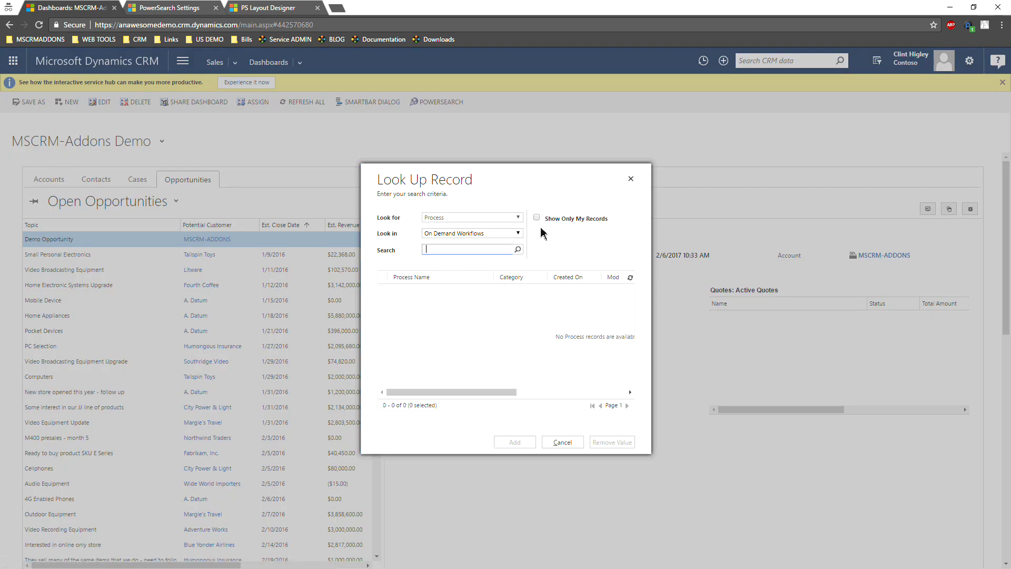
{"action": "left_click", "coordinate": [631, 180]}
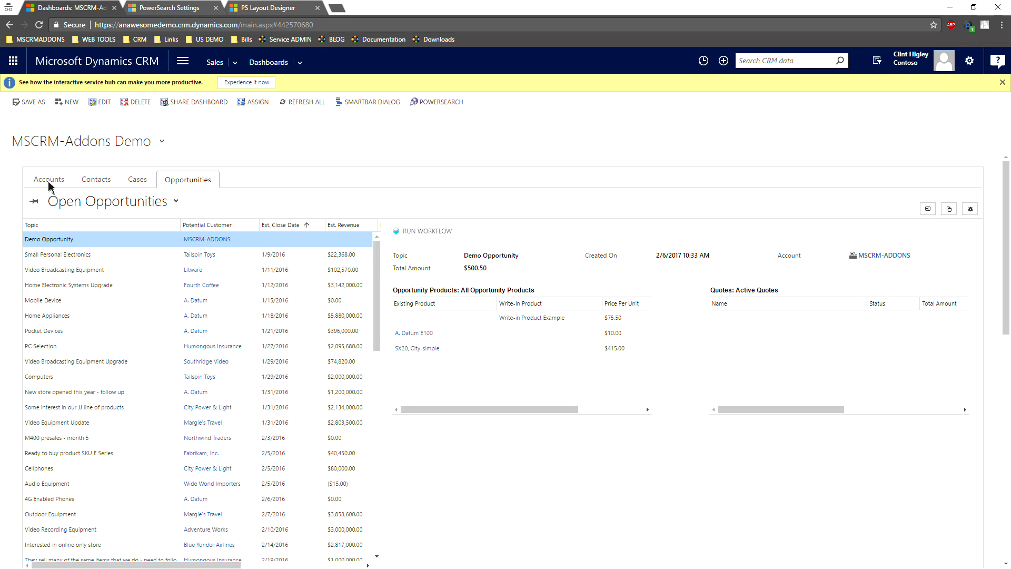
Step: Switch to the Accounts preview and open and dismiss the Assign and Run Dialog actions for A. Datum
{"action": "left_click", "coordinate": [53, 184]}
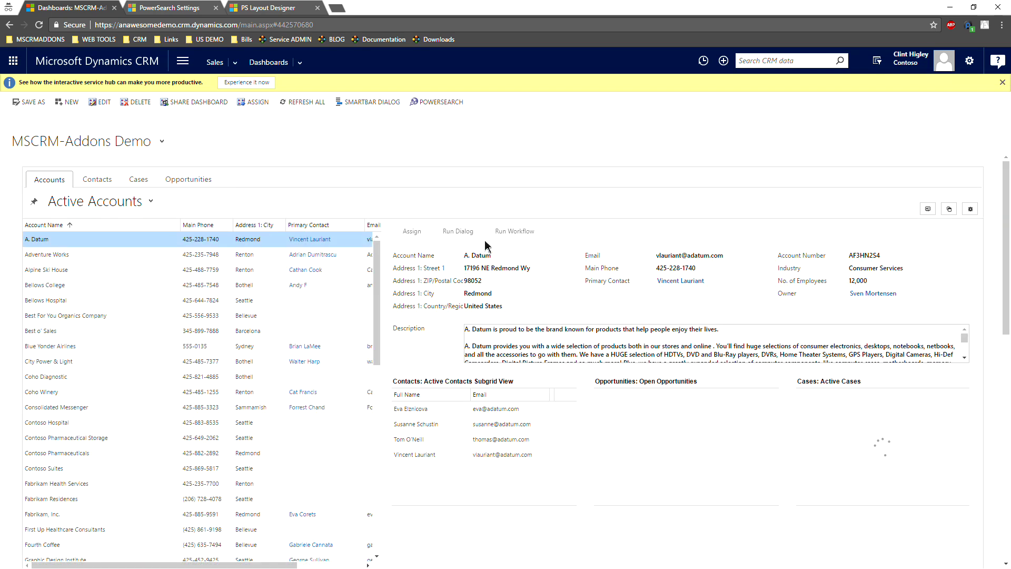
{"action": "left_click", "coordinate": [411, 232]}
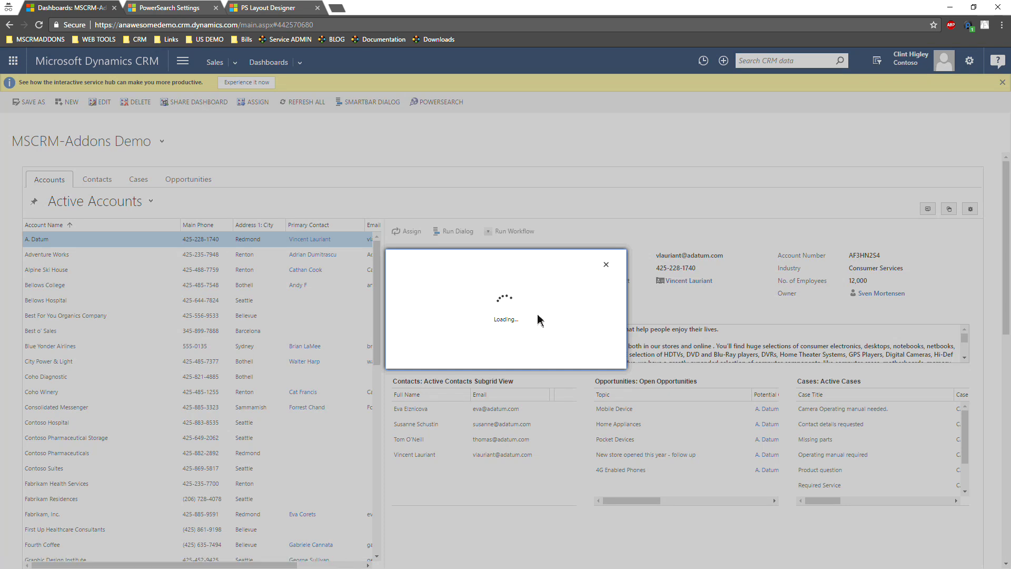
{"action": "left_click", "coordinate": [597, 356]}
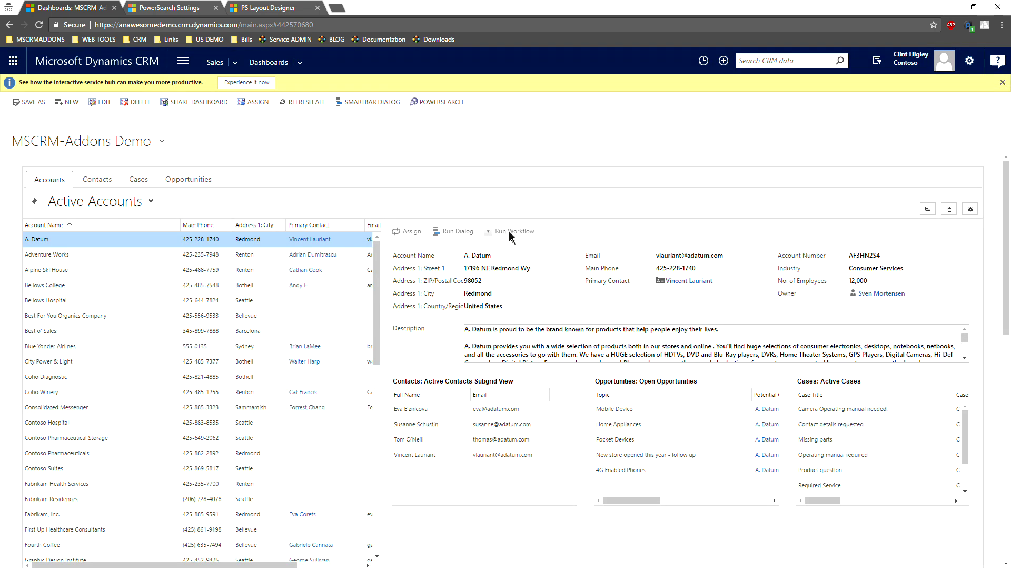
{"action": "left_click", "coordinate": [456, 233]}
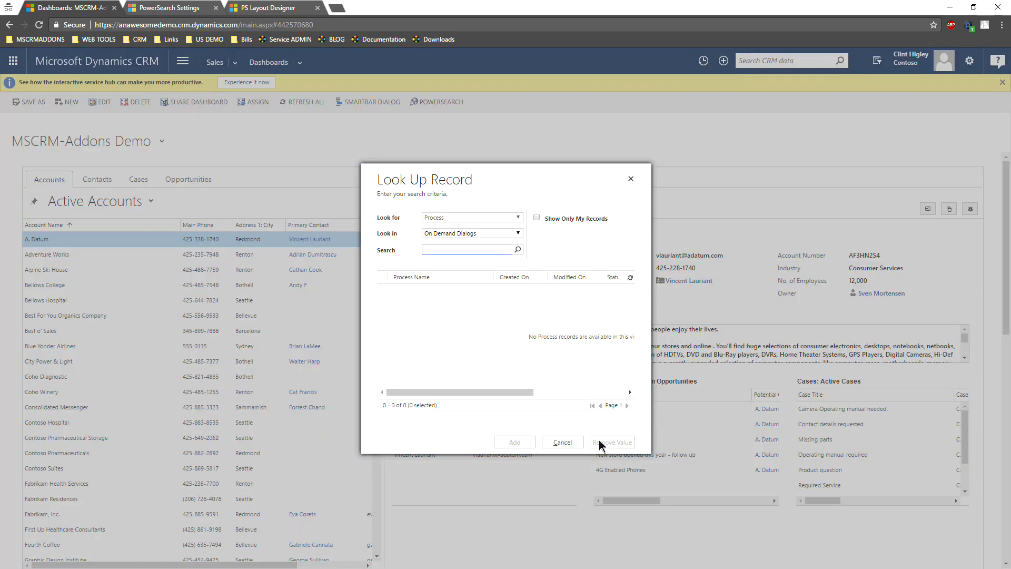
{"action": "left_click", "coordinate": [630, 179]}
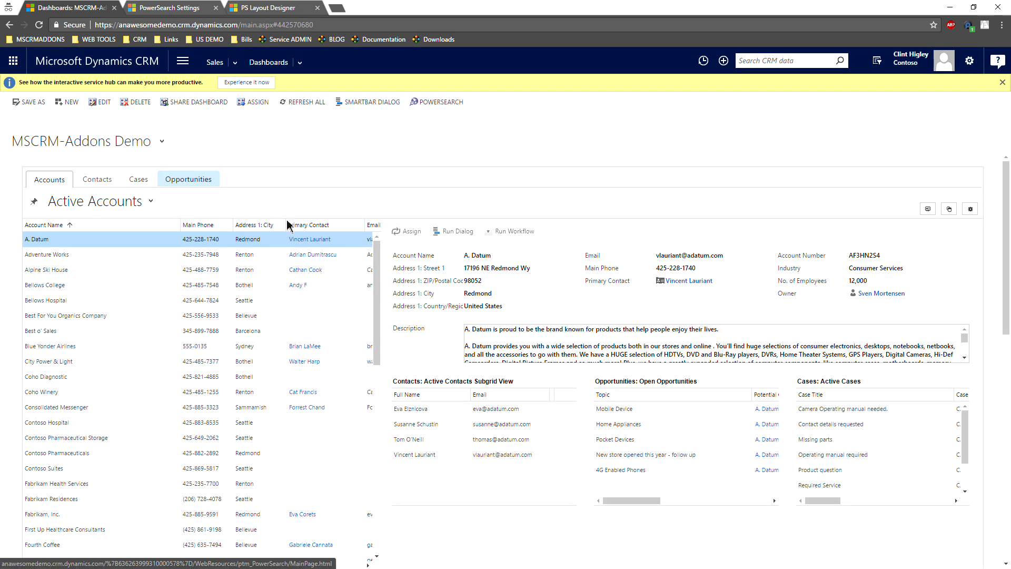
Step: Return to Opportunities and show the Opportunity search view with its search fields
{"action": "left_click", "coordinate": [188, 179]}
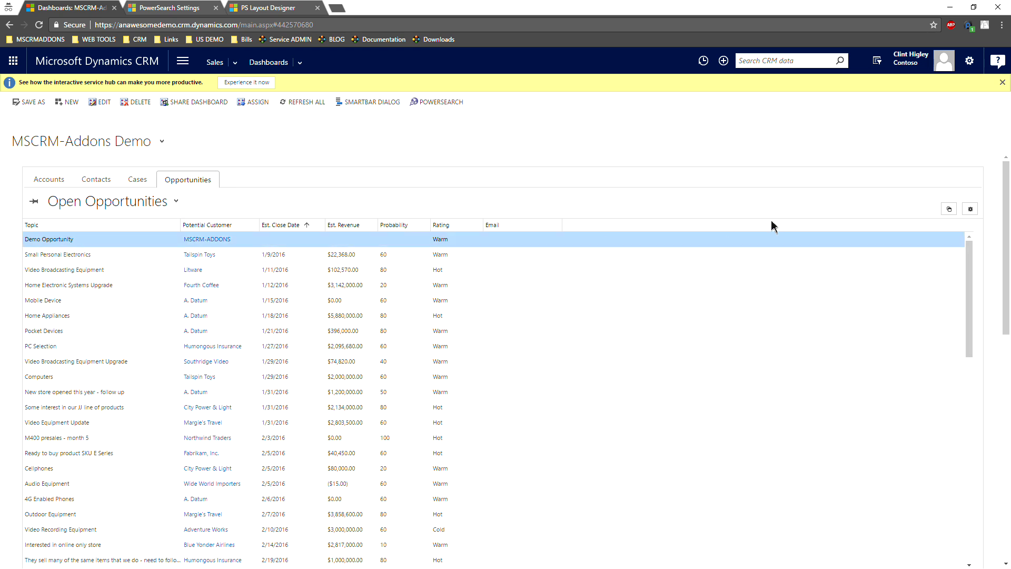
{"action": "left_click", "coordinate": [138, 180]}
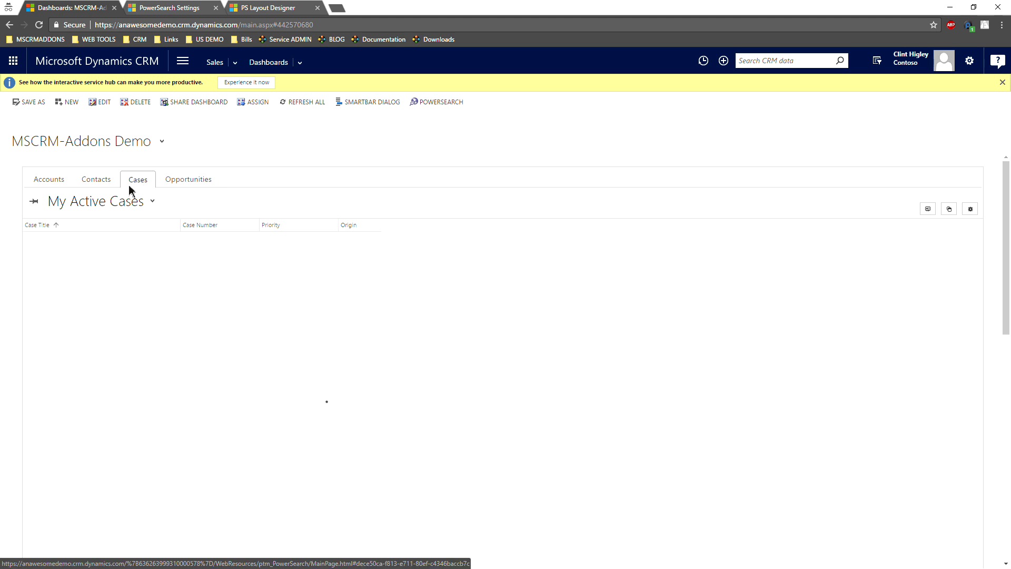
{"action": "left_click", "coordinate": [182, 183]}
{"action": "left_click", "coordinate": [175, 200]}
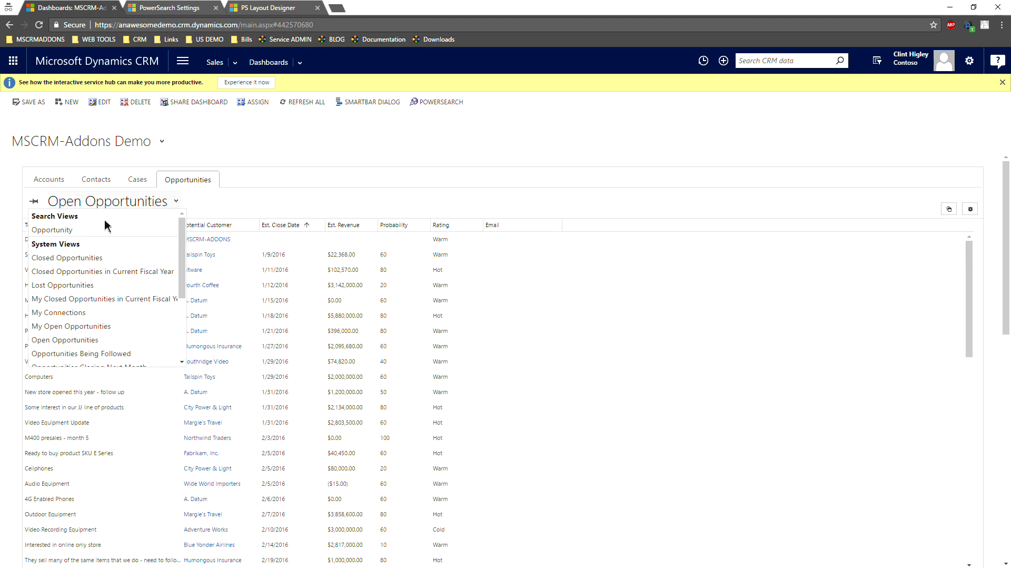
{"action": "left_click", "coordinate": [179, 228]}
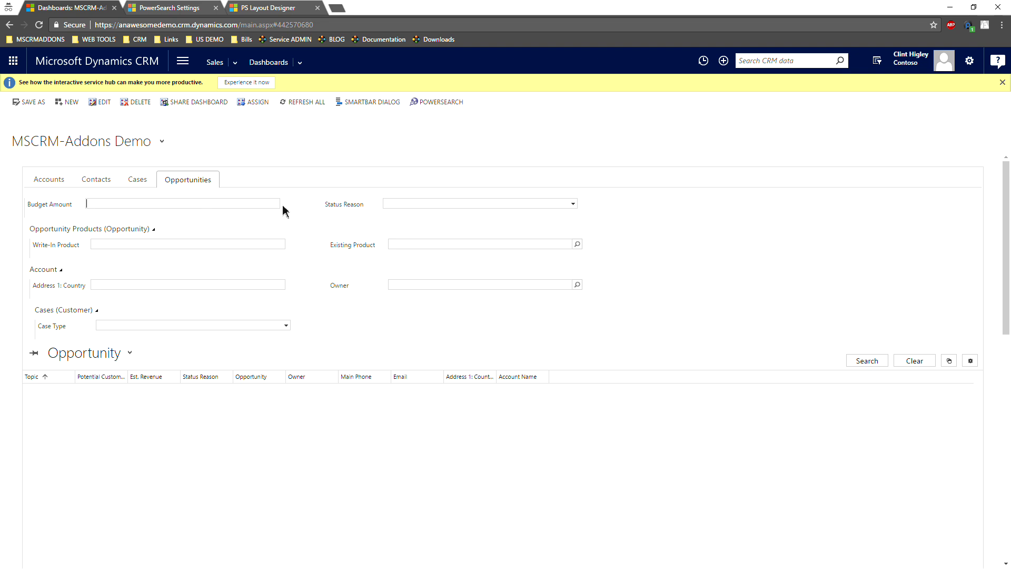
Step: Switch to Cases, bring up the Advanced Find query for Cases and review the operator choices of its first Created On condition
{"action": "left_click", "coordinate": [135, 181]}
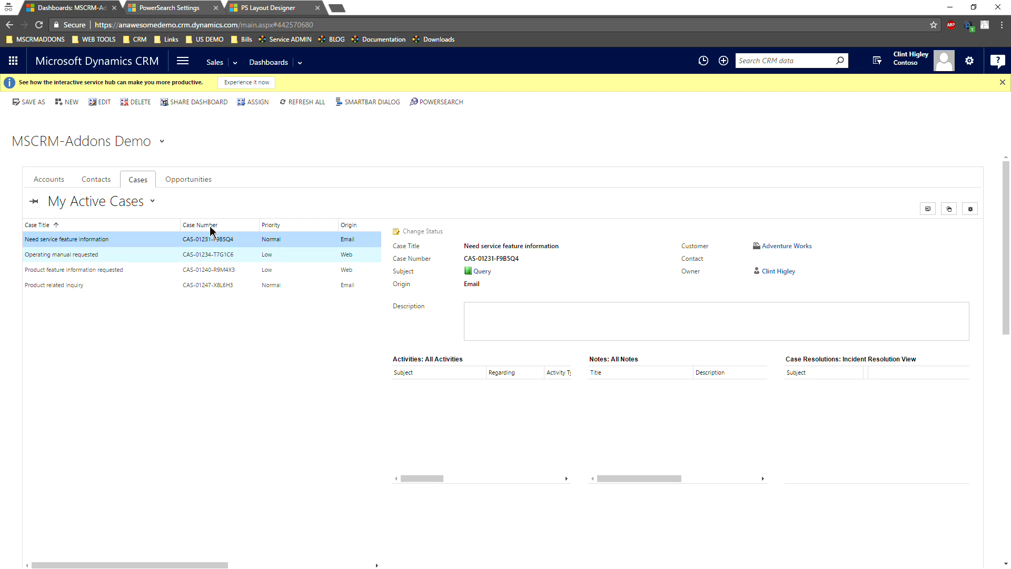
{"action": "left_click_drag", "start_coordinate": [0, 110], "coordinate": [632, 74]}
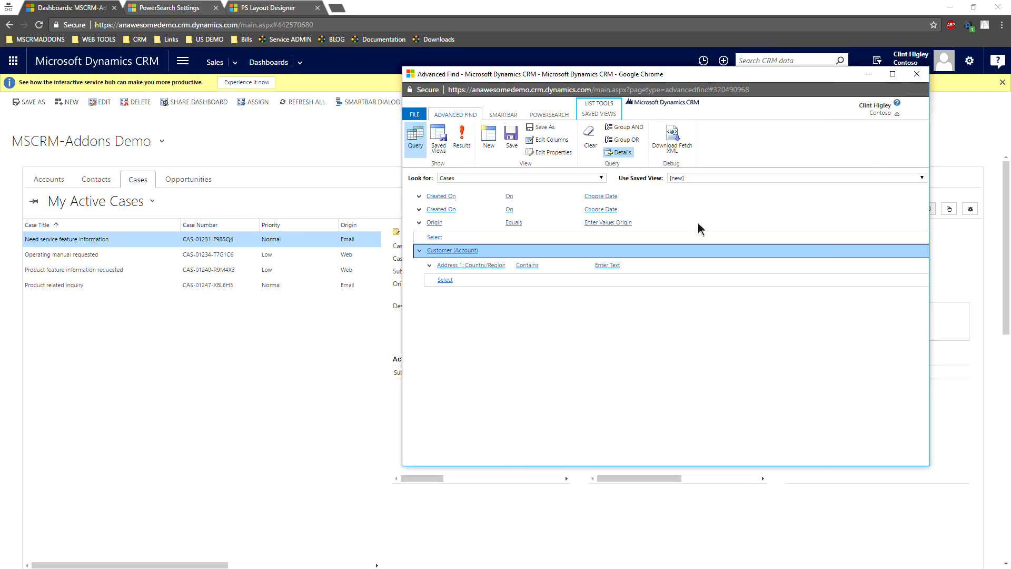
{"action": "left_click", "coordinate": [442, 209]}
{"action": "left_click", "coordinate": [450, 197]}
{"action": "left_click", "coordinate": [521, 196]}
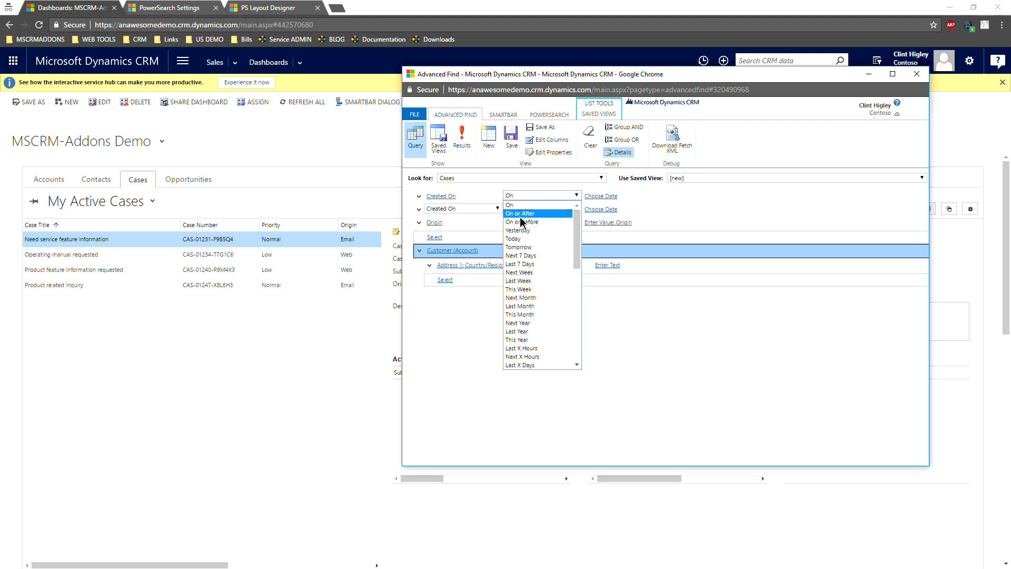
{"action": "left_click", "coordinate": [703, 208]}
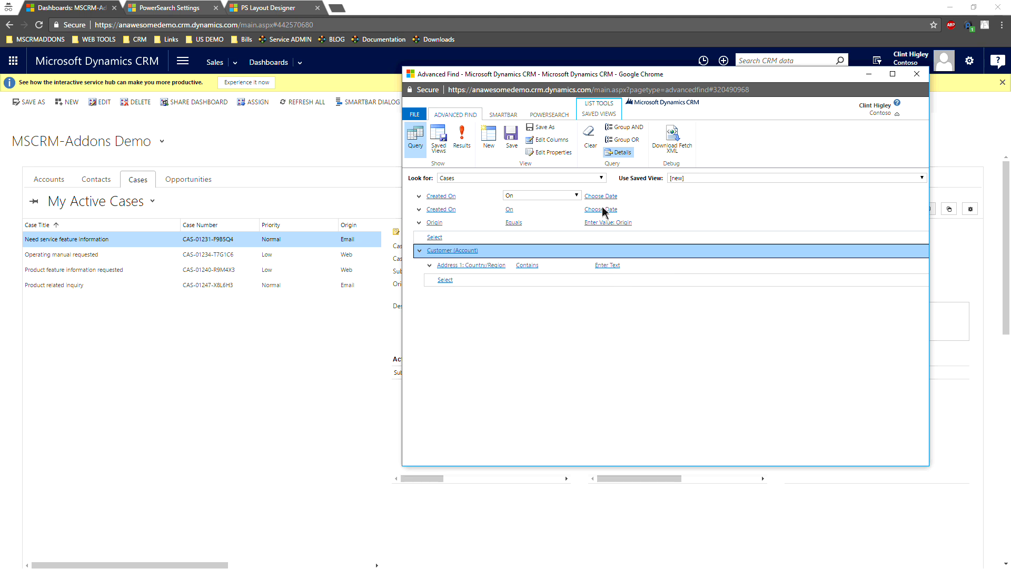
Step: Download the Fetch XML of the Cases query, open the file in WordPad and copy its entire text
{"action": "left_click", "coordinate": [673, 141]}
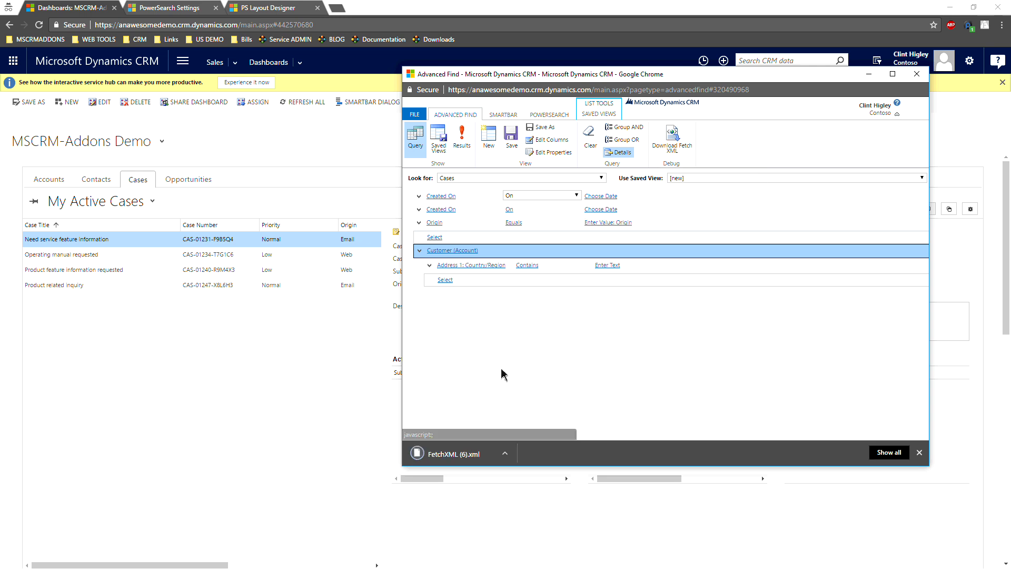
{"action": "left_click", "coordinate": [472, 453]}
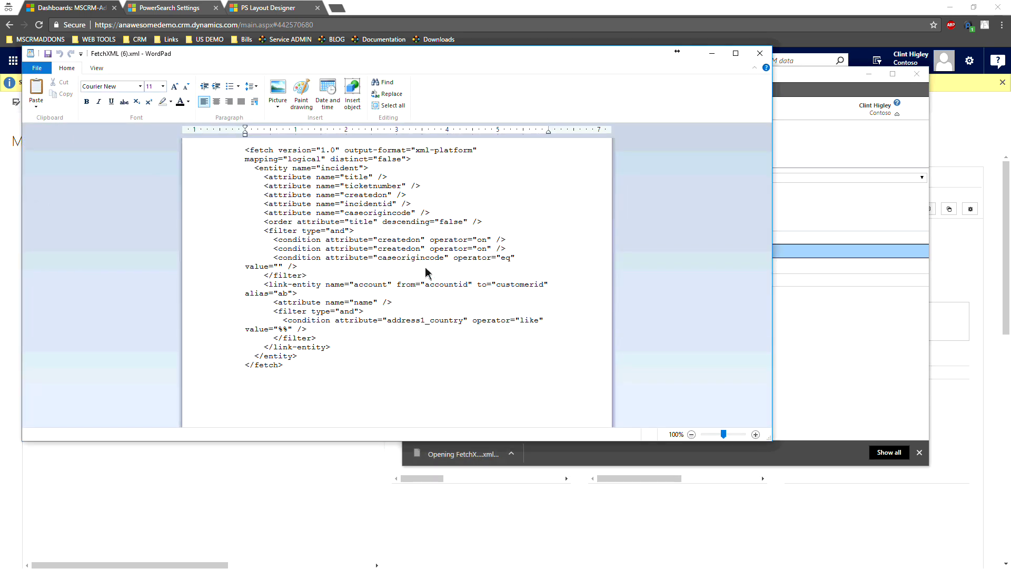
{"action": "left_click_drag", "start_coordinate": [285, 366], "coordinate": [234, 150]}
{"action": "right_click", "coordinate": [279, 156]}
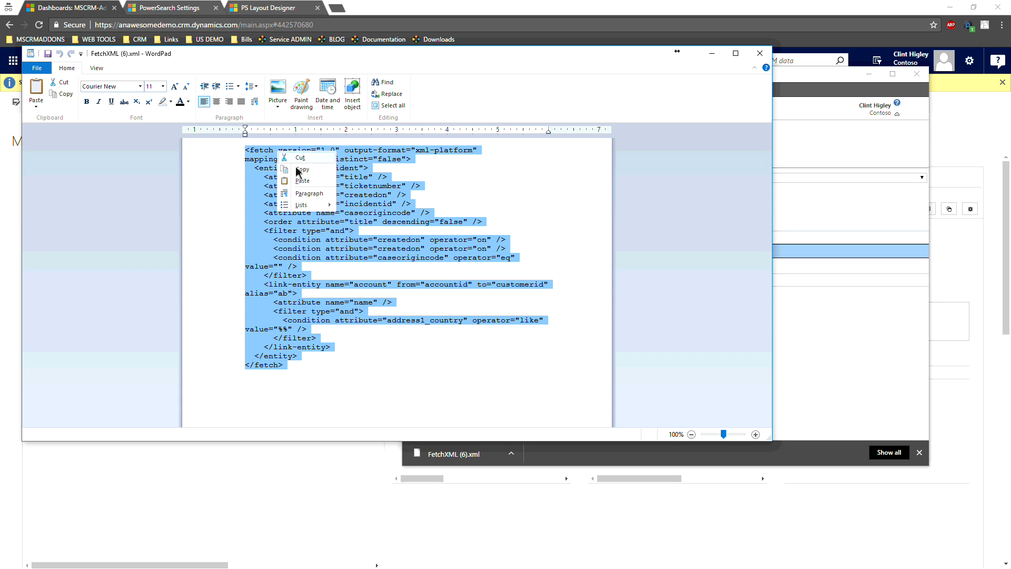
{"action": "left_click", "coordinate": [298, 169]}
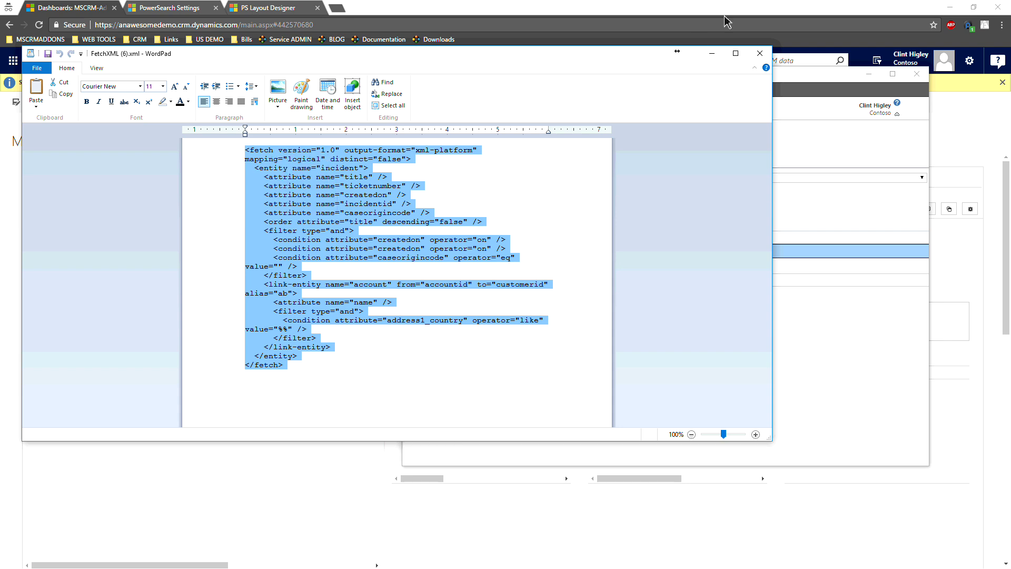
Step: Minimize the WordPad and Advanced Find windows and open the search configuration list from the PowerSearch Settings page
{"action": "left_click", "coordinate": [712, 53]}
{"action": "left_click", "coordinate": [870, 75]}
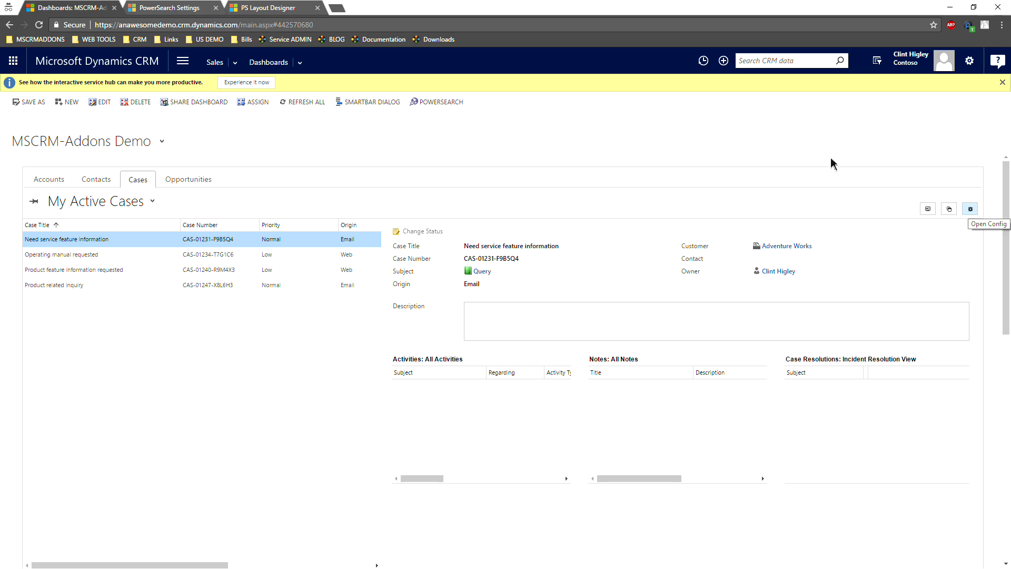
{"action": "left_click", "coordinate": [181, 8]}
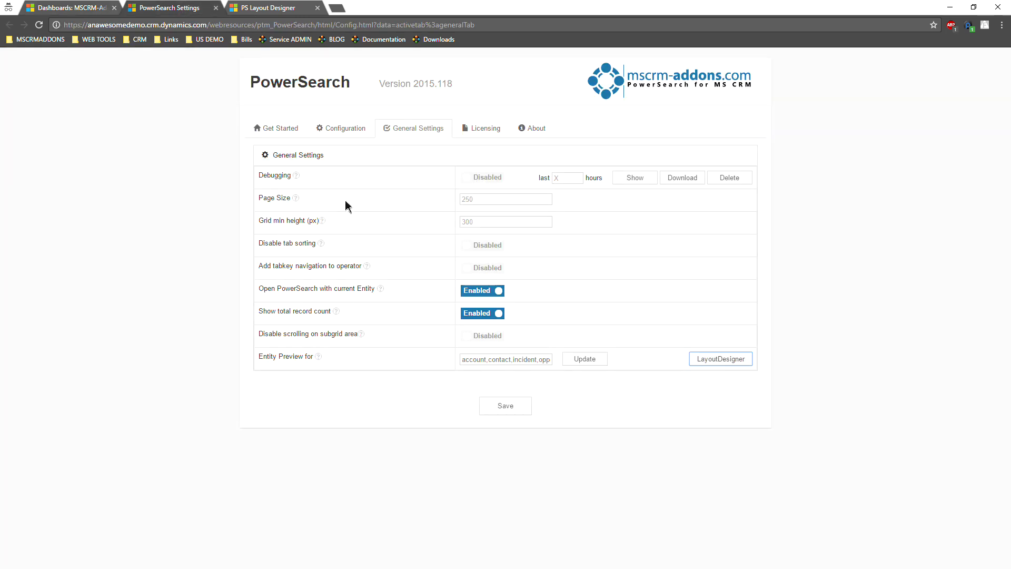
{"action": "left_click", "coordinate": [339, 129]}
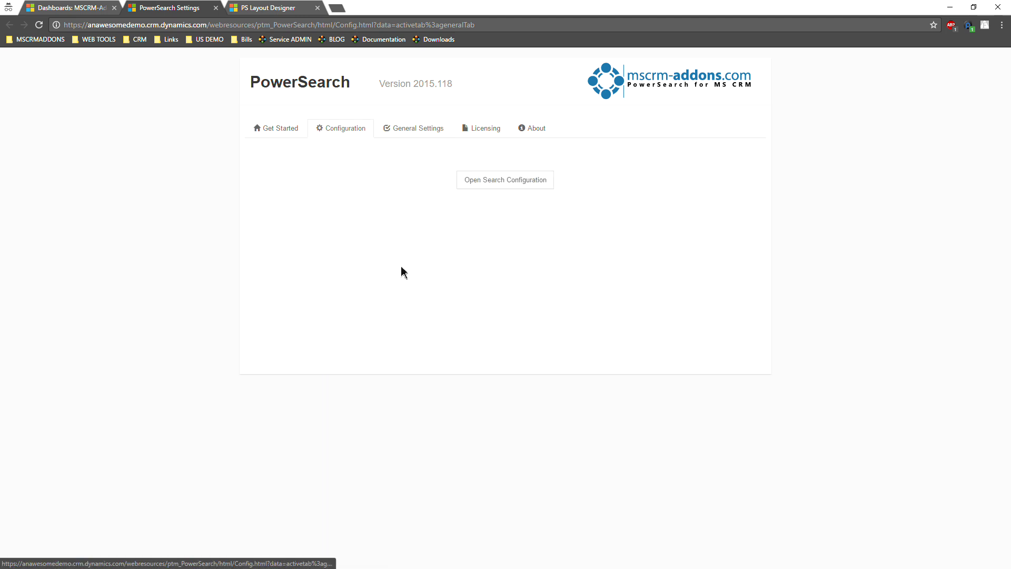
{"action": "left_click", "coordinate": [501, 181]}
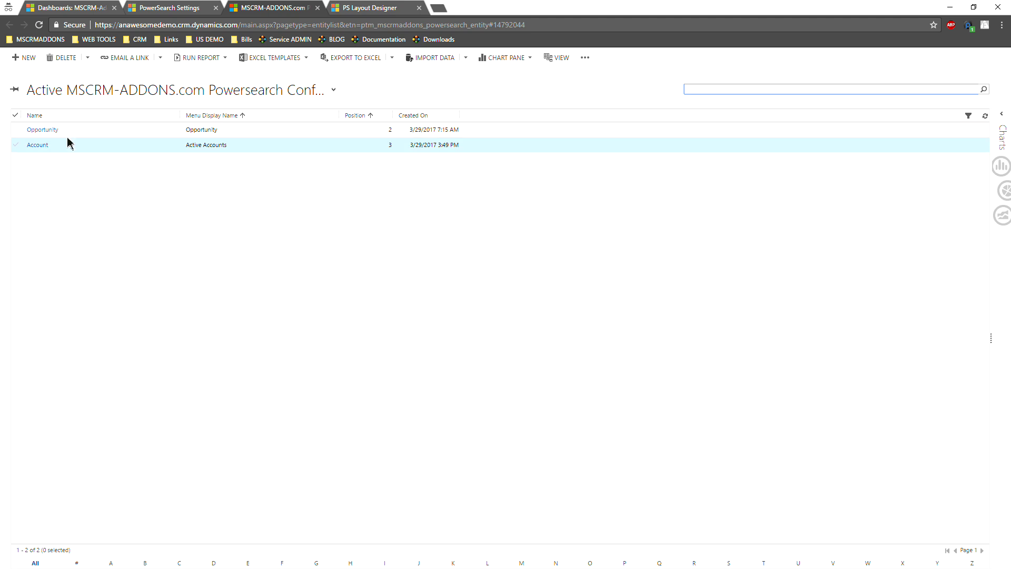
Step: Start a new PowerSearch configuration record with Case as its entity
{"action": "left_click", "coordinate": [21, 59]}
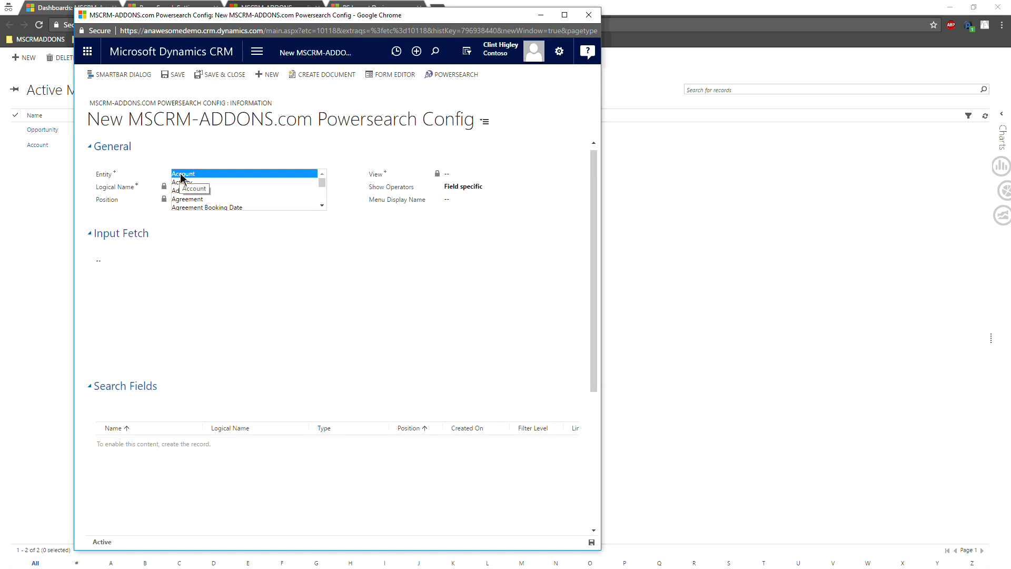
{"action": "type", "text": "case"}
{"action": "key", "text": "Return"}
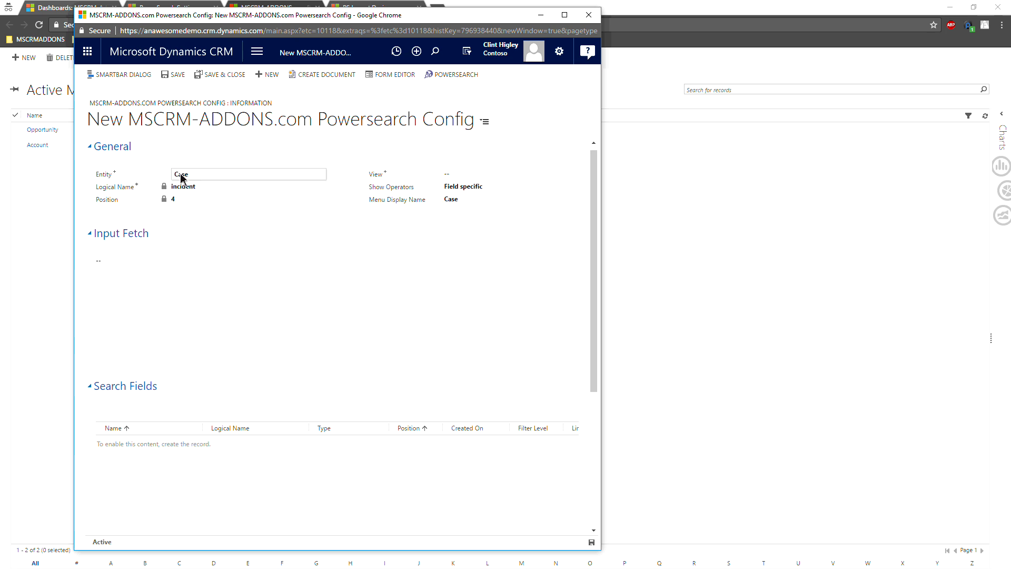
Step: Review the View choices of the Case configuration and leave the View blank
{"action": "left_click", "coordinate": [459, 178]}
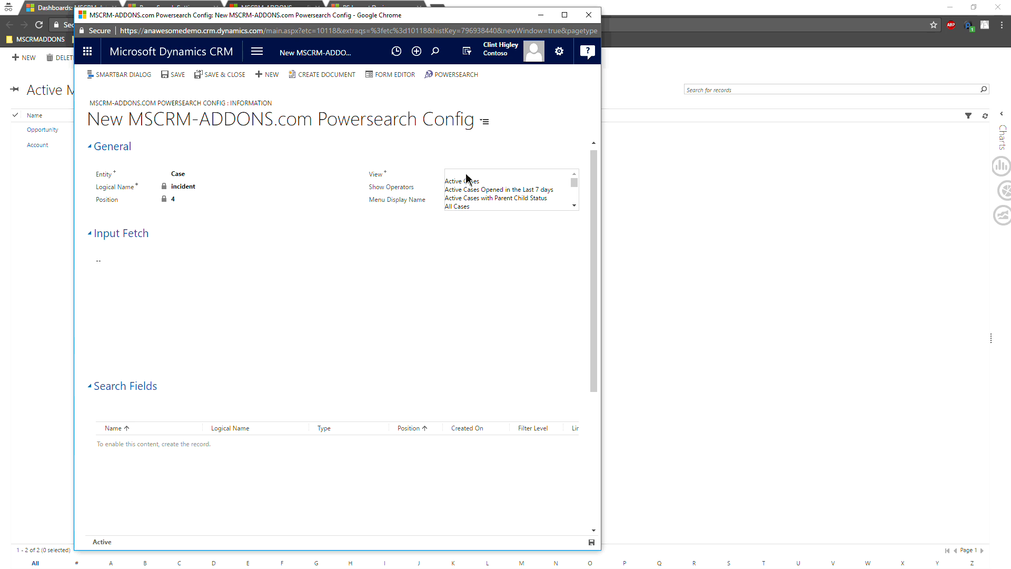
{"action": "left_click", "coordinate": [466, 175]}
{"action": "left_click", "coordinate": [467, 178]}
{"action": "mouse_move", "coordinate": [577, 188]}
{"action": "left_mouse_down"}
{"action": "mouse_move", "coordinate": [573, 198]}
{"action": "mouse_move", "coordinate": [570, 179]}
{"action": "left_mouse_up"}
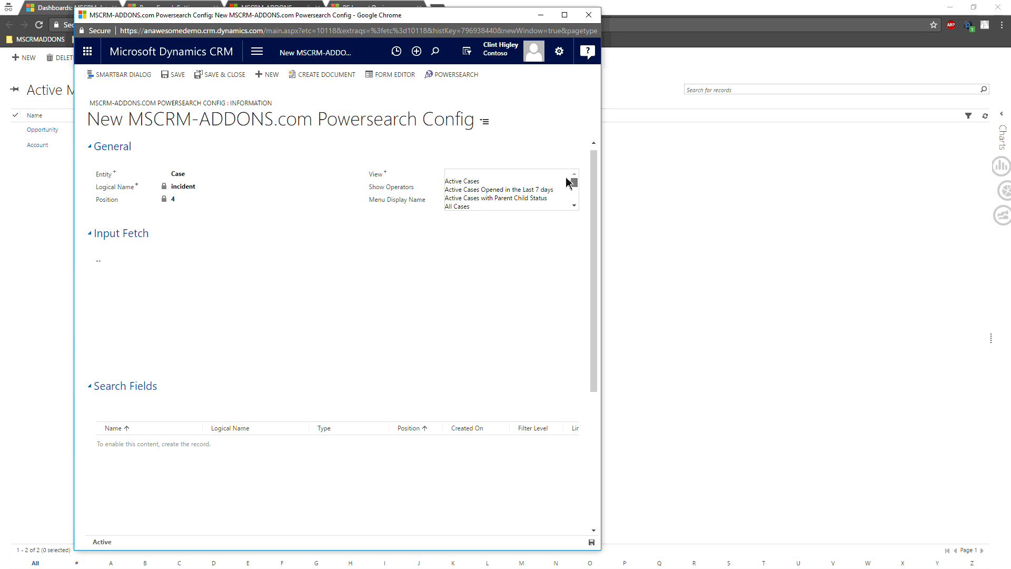
{"action": "left_click", "coordinate": [501, 173]}
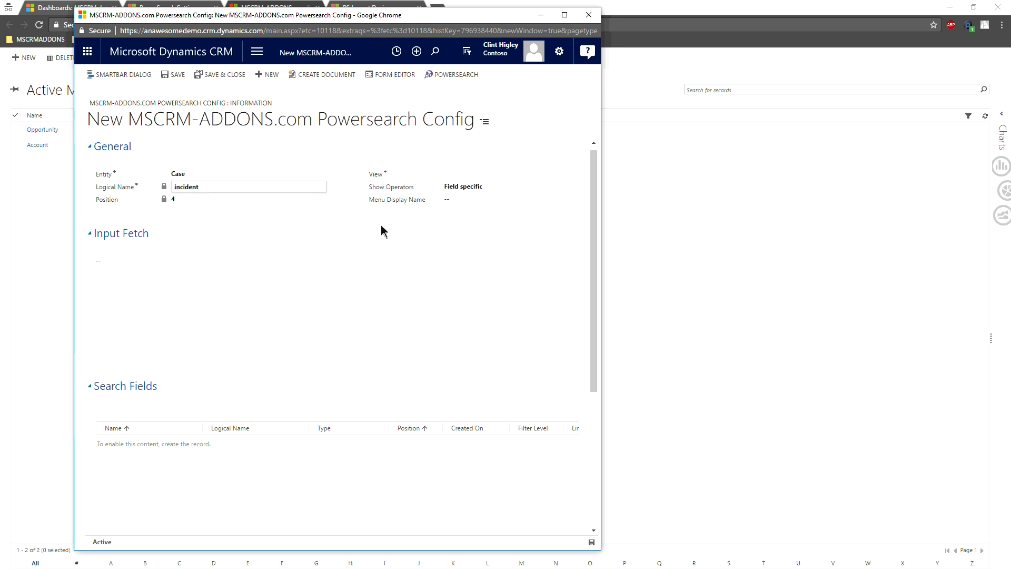
Step: Set Show Operators to Yes and paste the copied Fetch XML into the Input Fetch section
{"action": "left_click", "coordinate": [479, 188]}
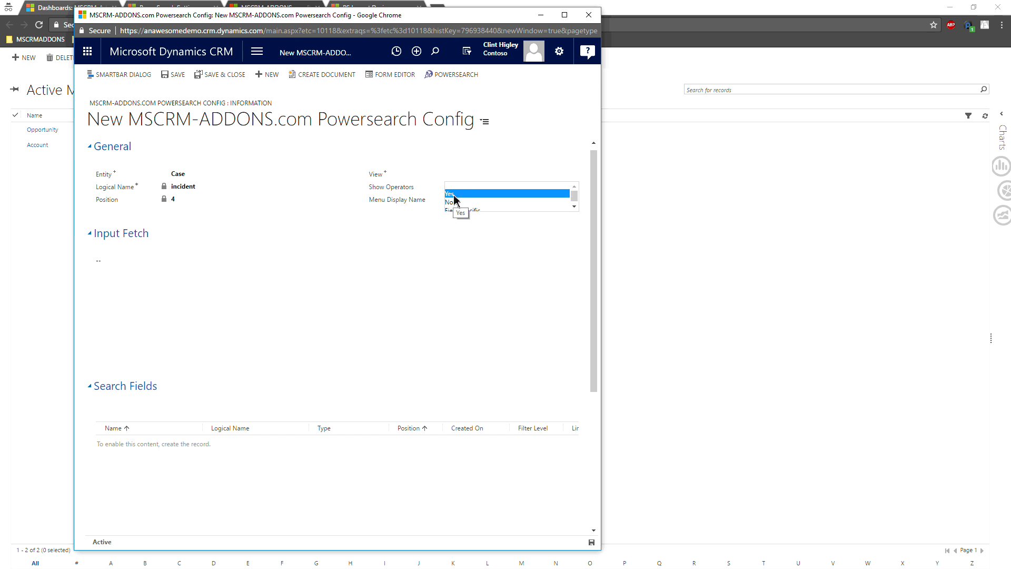
{"action": "left_click", "coordinate": [459, 194]}
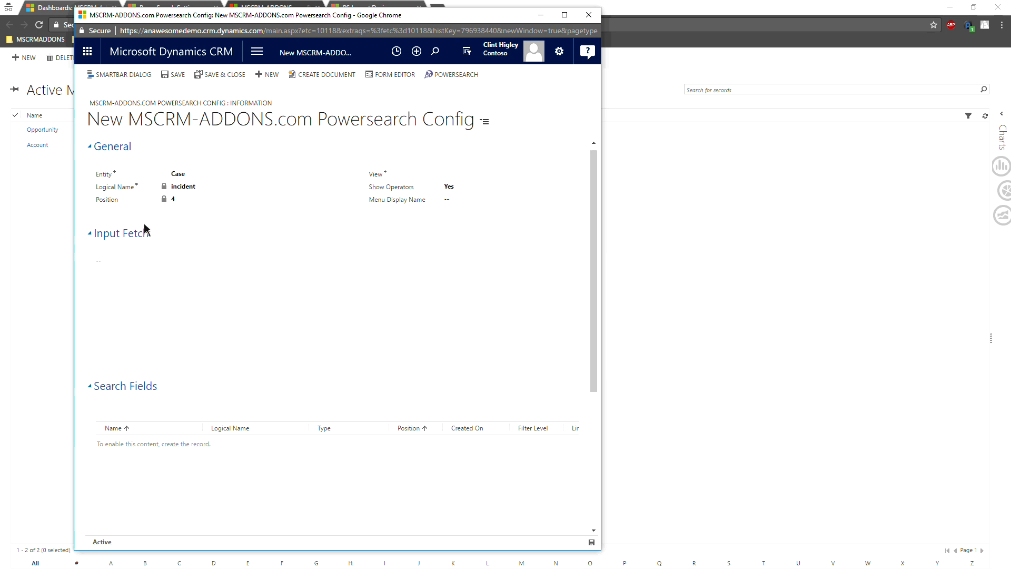
{"action": "left_click", "coordinate": [318, 290]}
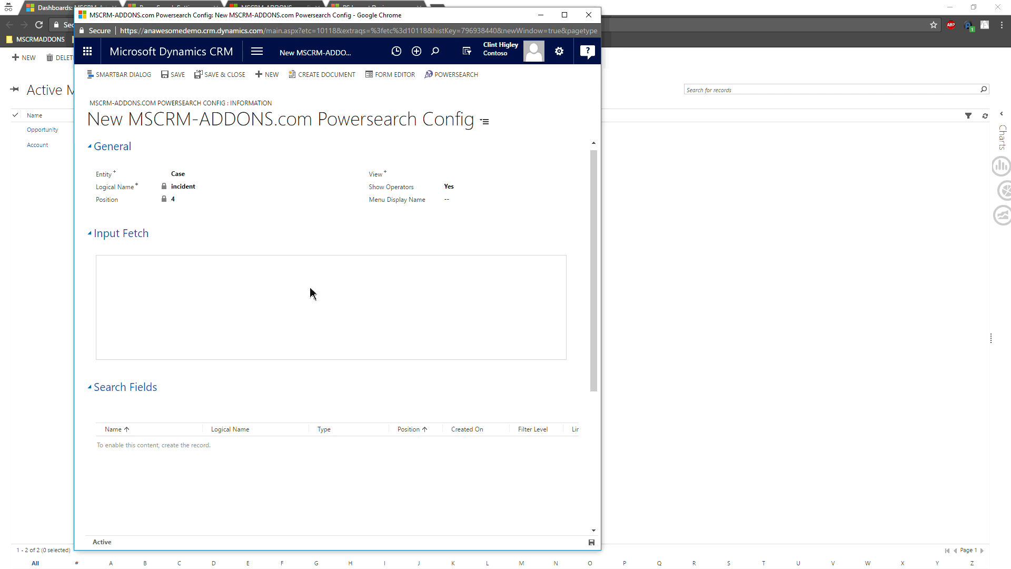
{"action": "key", "text": "ctrl+v"}
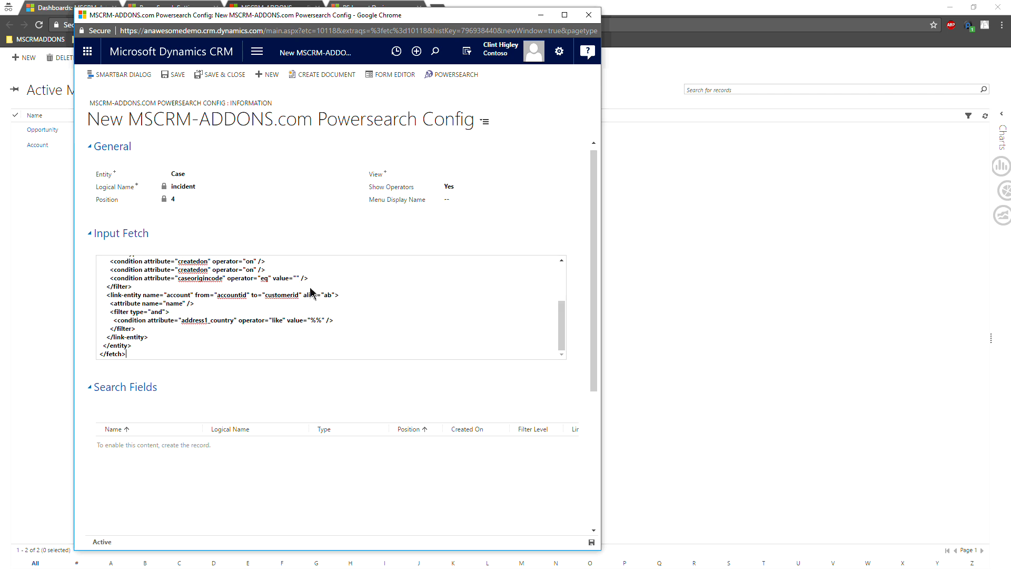
Step: Save the Case configuration and review its generated Search Fields and Result Fields
{"action": "scroll", "coordinate": [383, 350], "scroll_direction": "down", "scroll_amount": 3}
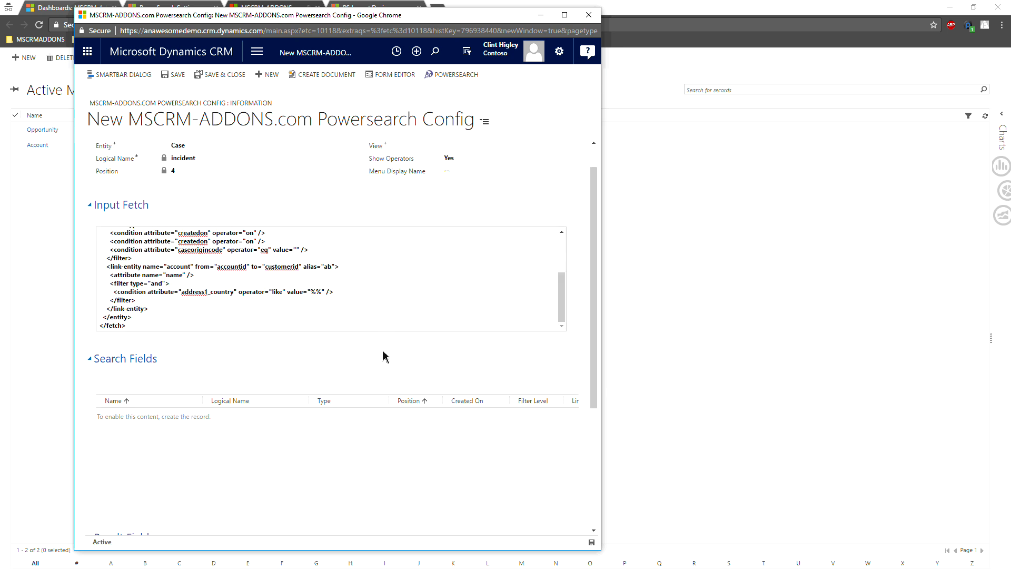
{"action": "scroll", "coordinate": [383, 356], "scroll_direction": "up", "scroll_amount": 2}
{"action": "scroll", "coordinate": [383, 357], "scroll_direction": "down", "scroll_amount": 1}
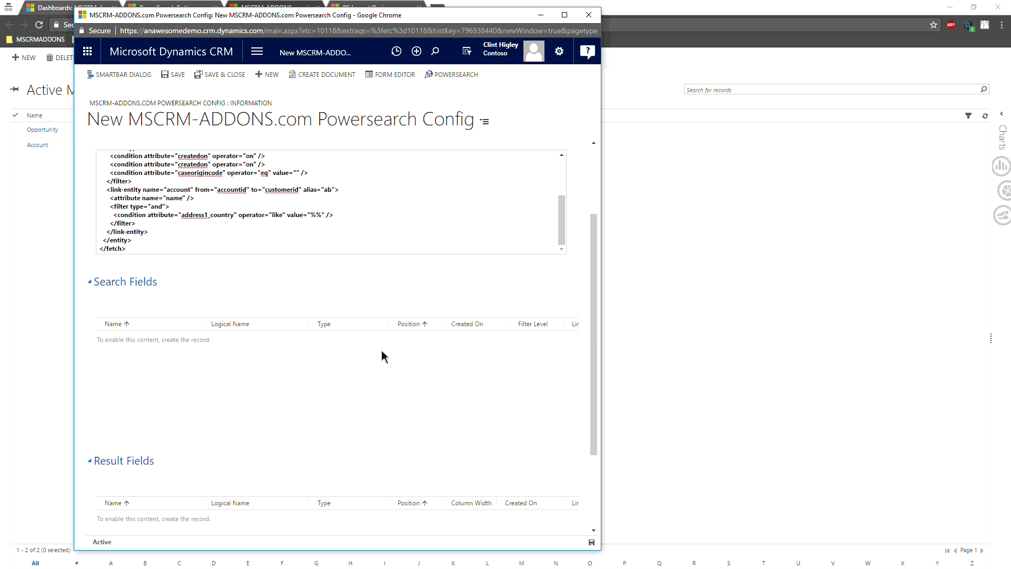
{"action": "left_click", "coordinate": [591, 543]}
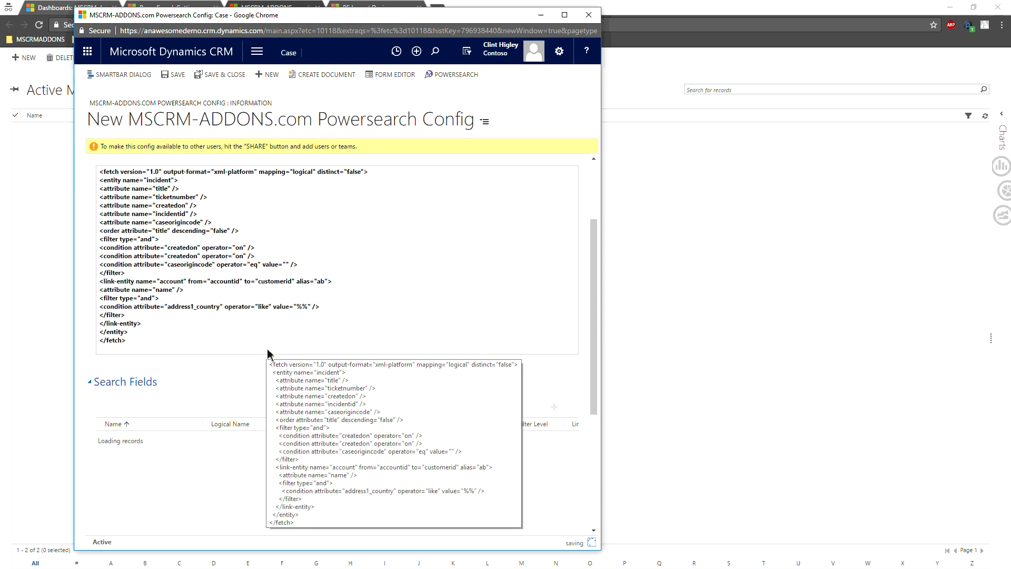
{"action": "scroll", "coordinate": [235, 368], "scroll_direction": "down", "scroll_amount": 5}
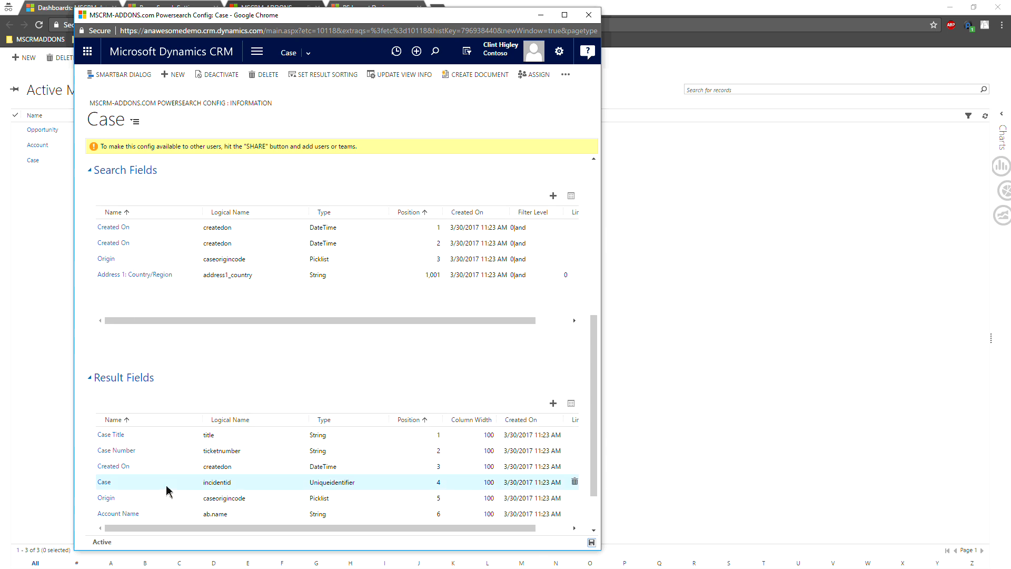
{"action": "scroll", "coordinate": [153, 463], "scroll_direction": "down", "scroll_amount": 1}
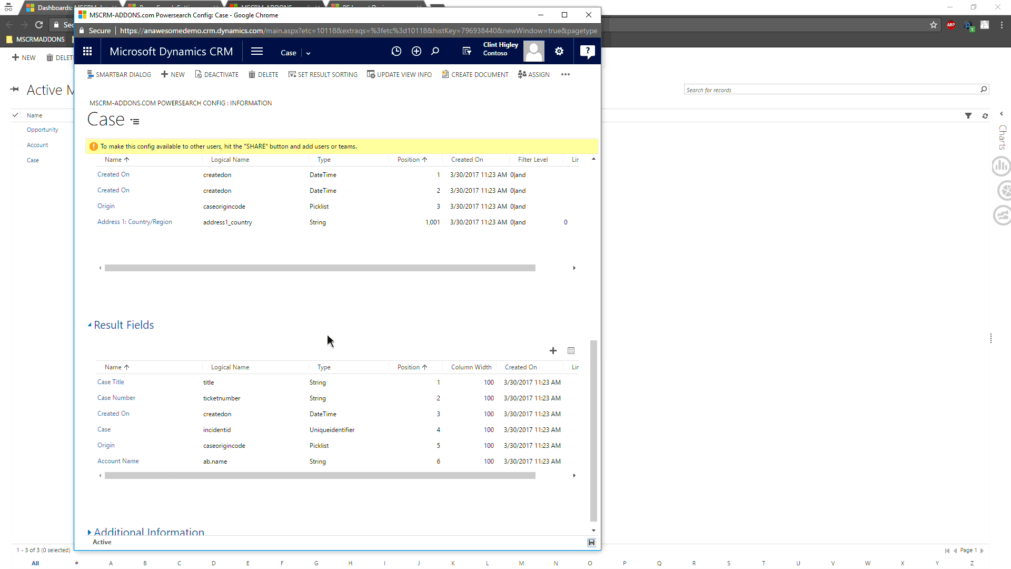
{"action": "scroll", "coordinate": [277, 237], "scroll_direction": "up", "scroll_amount": 2}
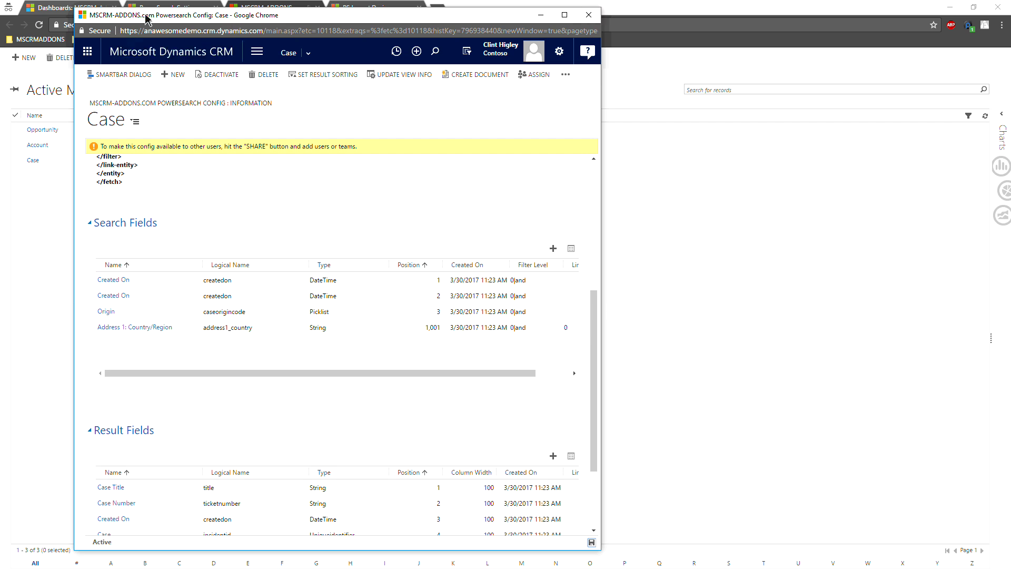
Step: Return to the MSCRM-Addons Demo dashboard, reload it and show the new Case search under Cases
{"action": "left_click", "coordinate": [59, 6]}
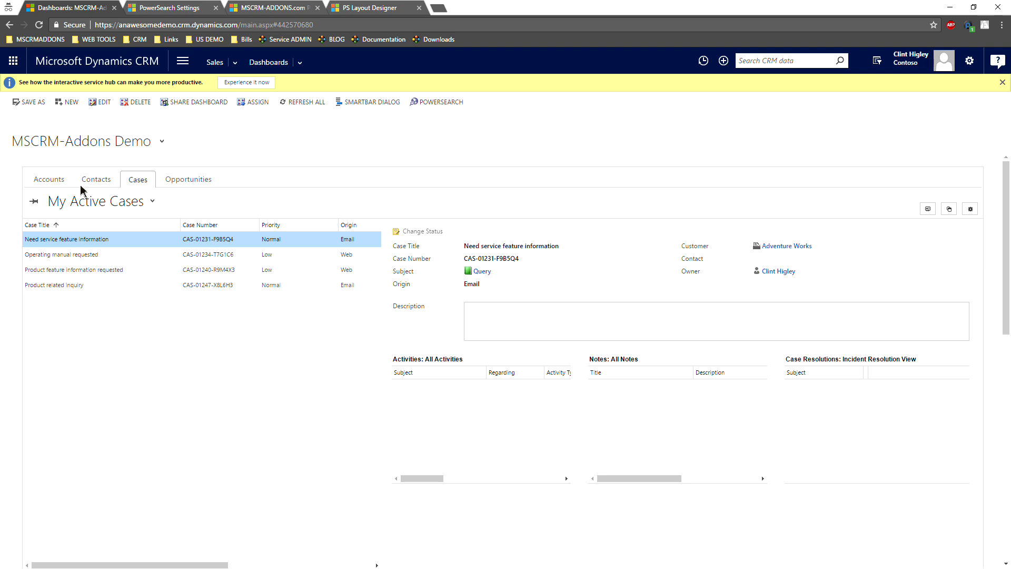
{"action": "left_click", "coordinate": [97, 61]}
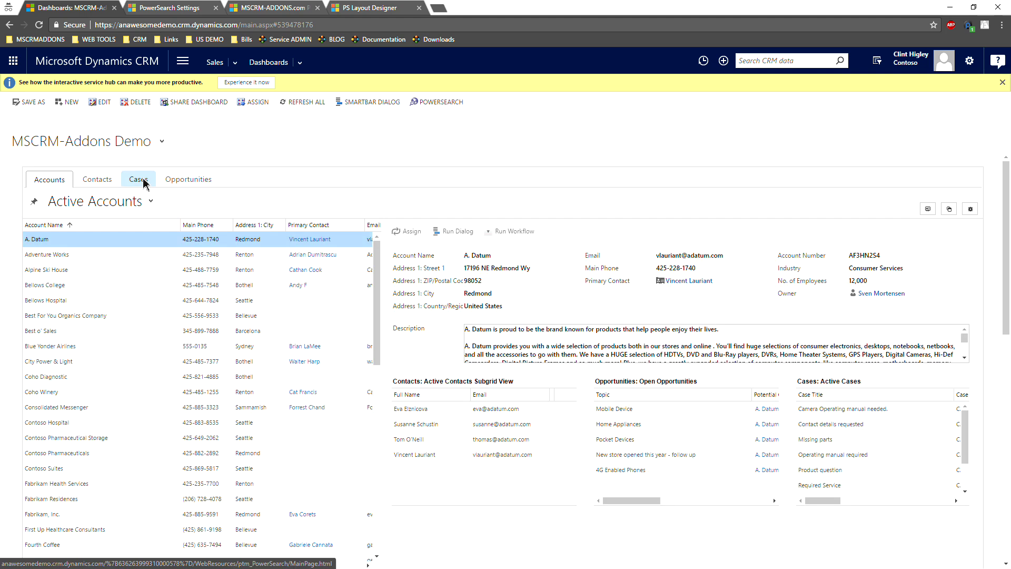
{"action": "left_click", "coordinate": [139, 179]}
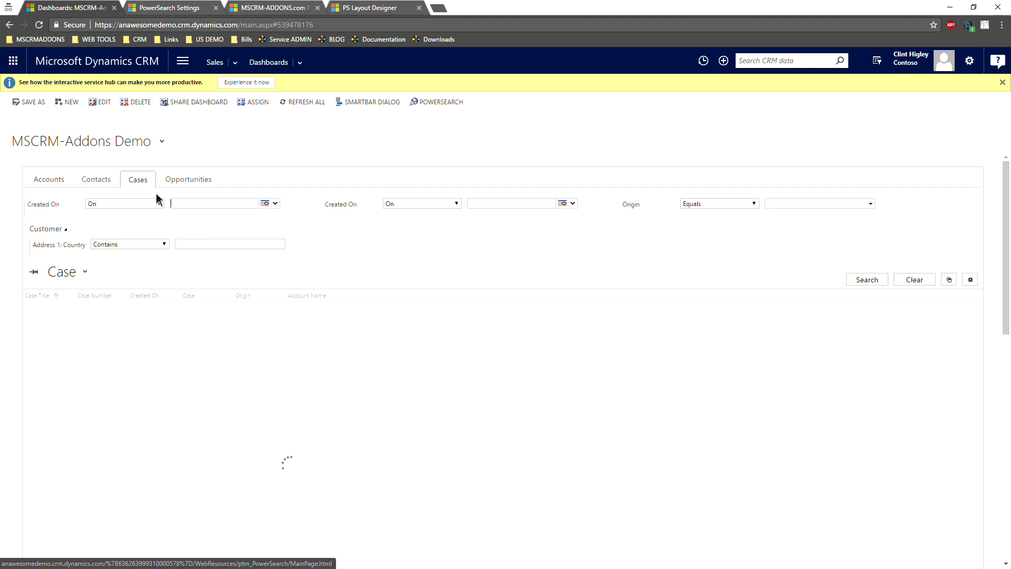
{"action": "left_click", "coordinate": [88, 275]}
{"action": "left_click", "coordinate": [339, 279]}
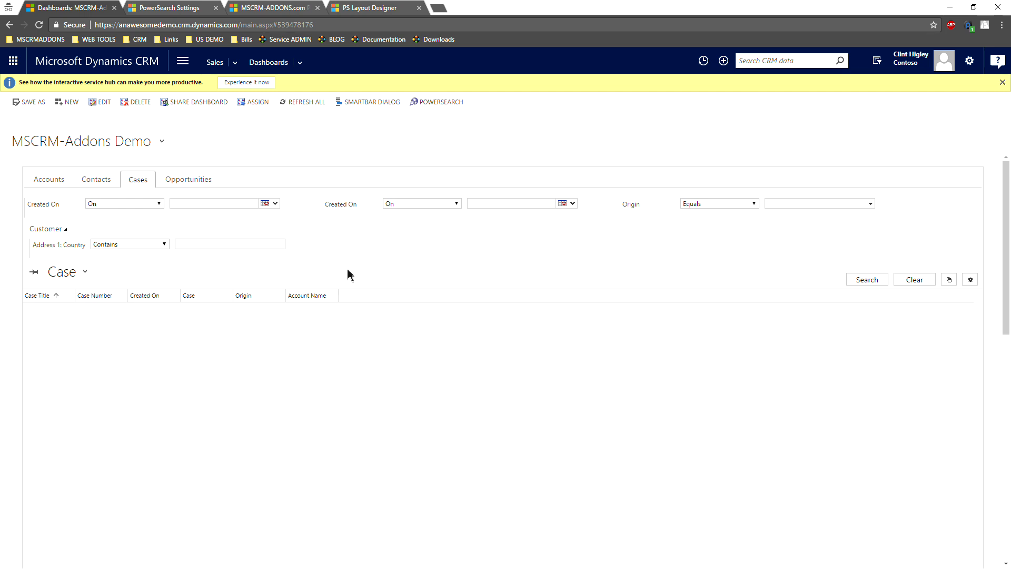
Step: Set the case search criteria to the first Created On as Last Year and Origin equal to Email and Web
{"action": "left_click", "coordinate": [158, 204]}
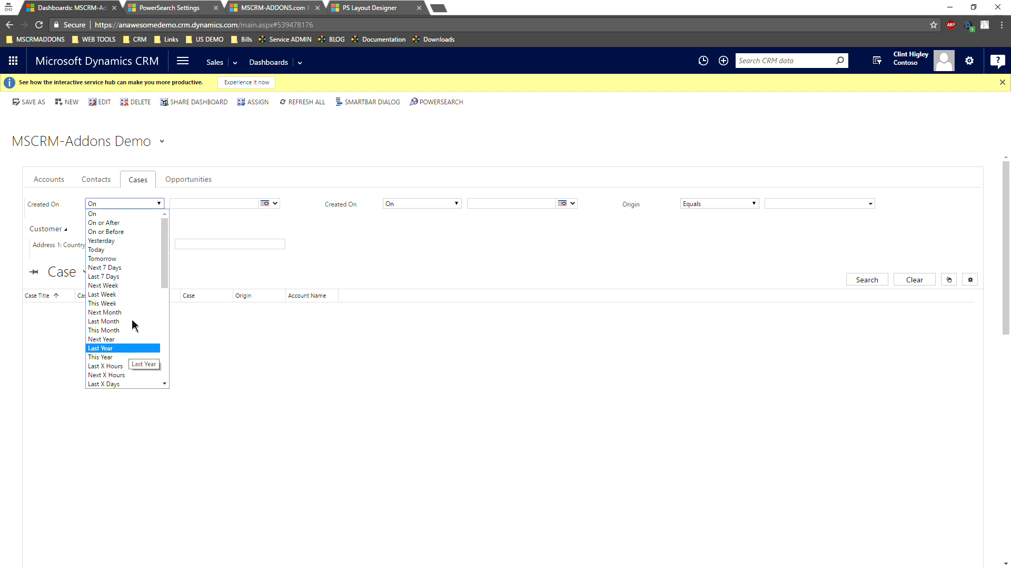
{"action": "left_click", "coordinate": [124, 349]}
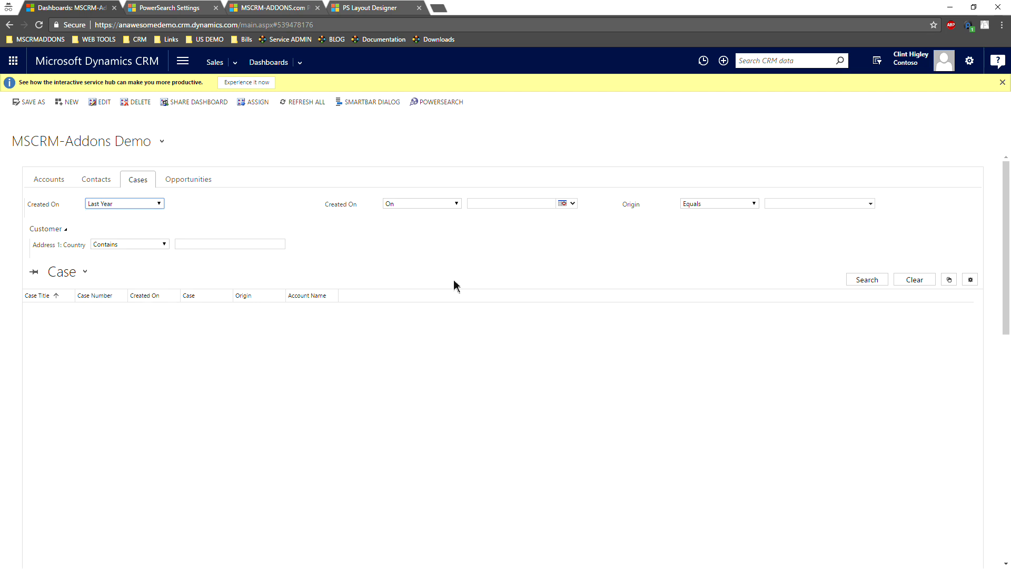
{"action": "left_click", "coordinate": [745, 206]}
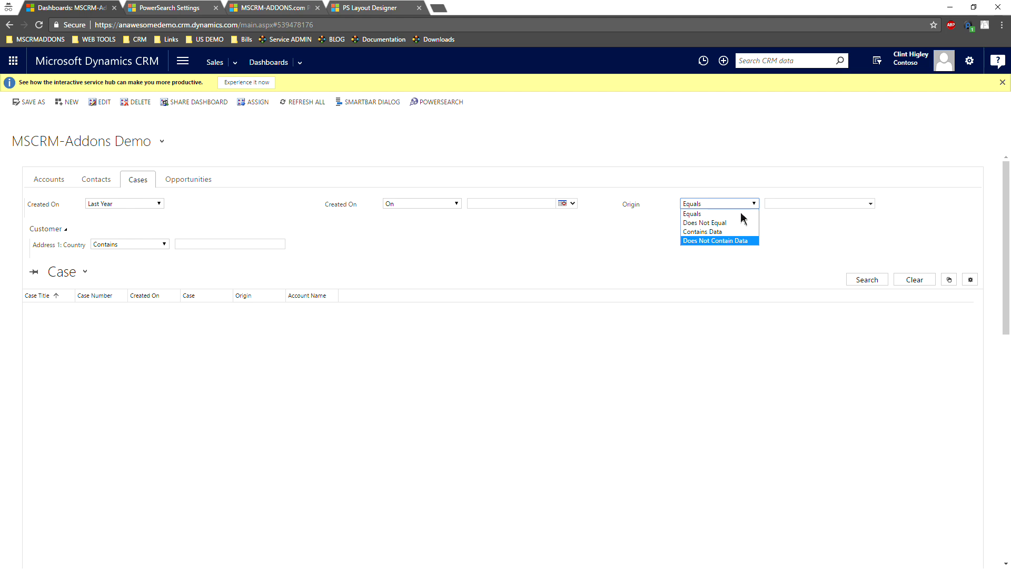
{"action": "left_click", "coordinate": [731, 198]}
{"action": "left_click", "coordinate": [824, 206]}
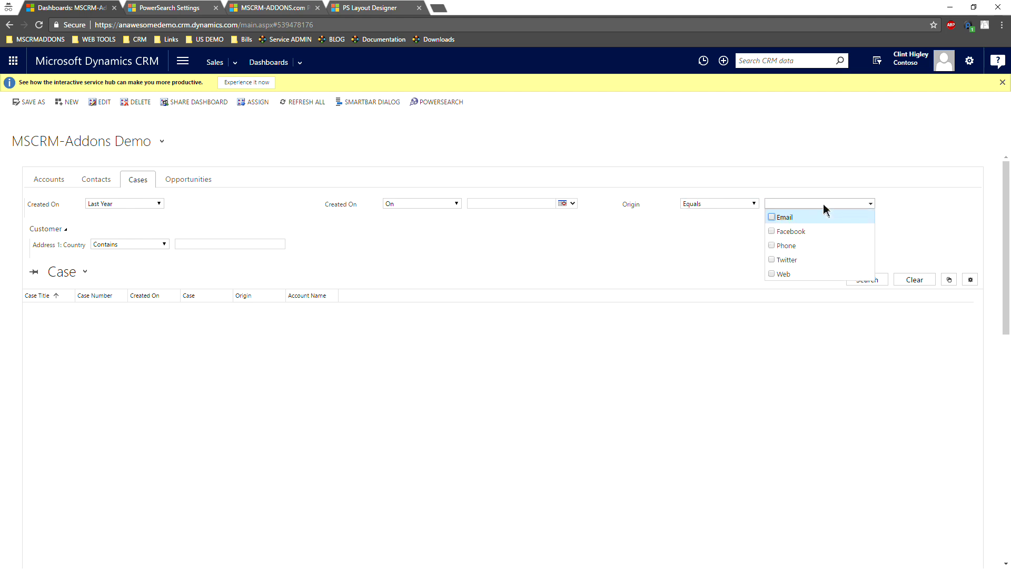
{"action": "left_click", "coordinate": [772, 217]}
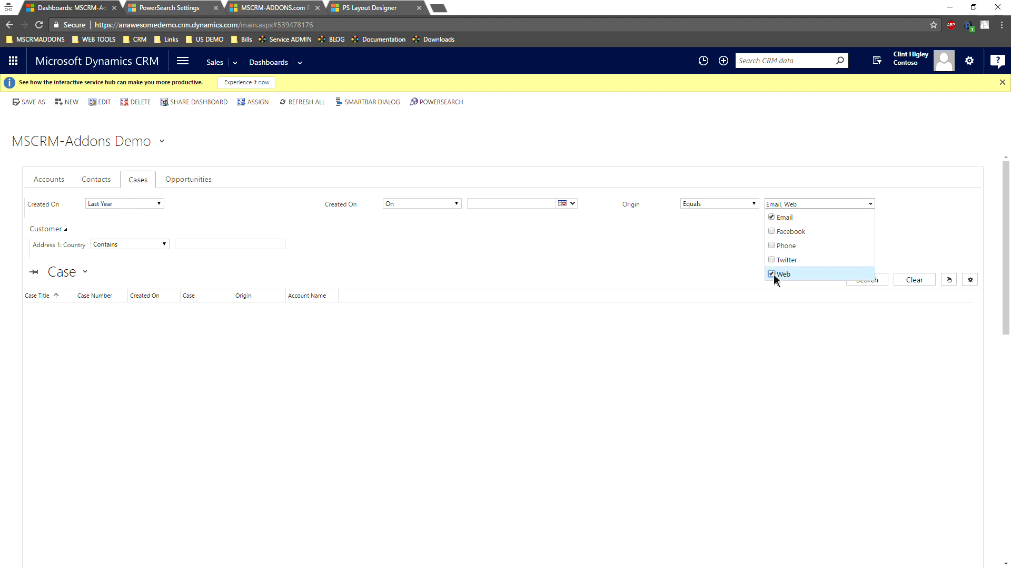
{"action": "left_click", "coordinate": [636, 259]}
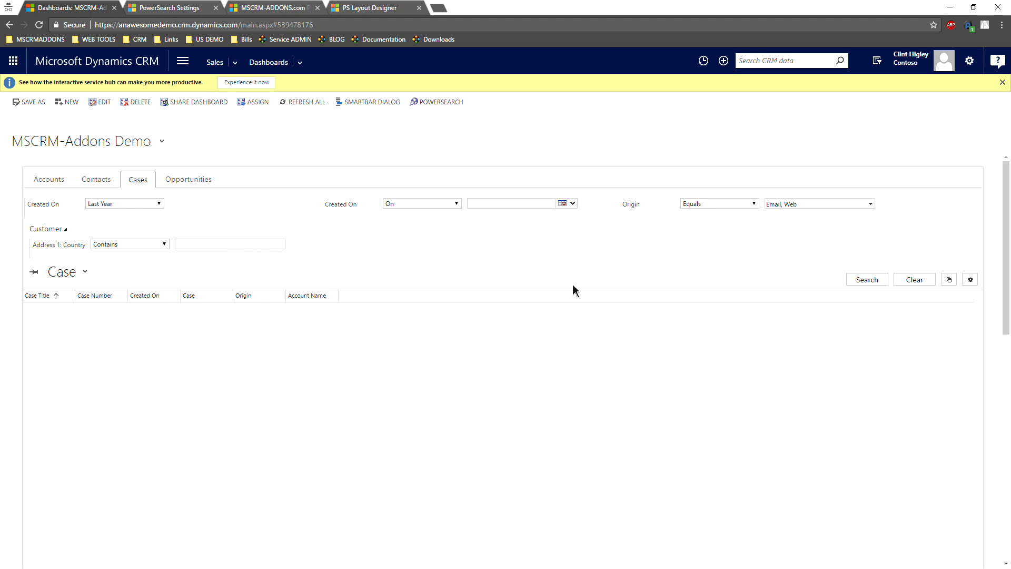
Step: Run the case search and widen the Case Title, Case Number, Created On and Case result columns
{"action": "left_click", "coordinate": [869, 283]}
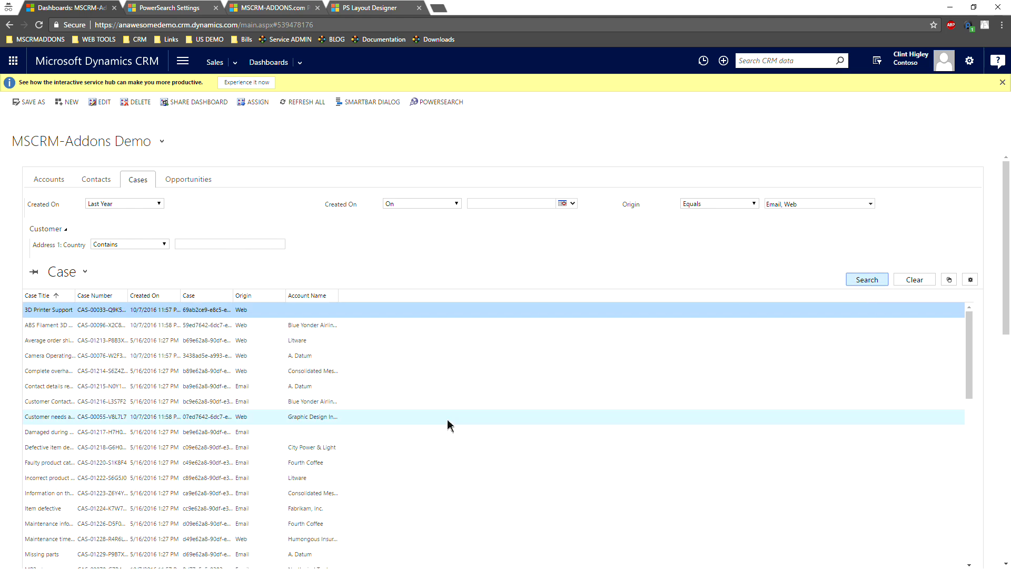
{"action": "scroll", "coordinate": [447, 421], "scroll_direction": "down", "scroll_amount": 1}
{"action": "scroll", "coordinate": [448, 421], "scroll_direction": "up", "scroll_amount": 1}
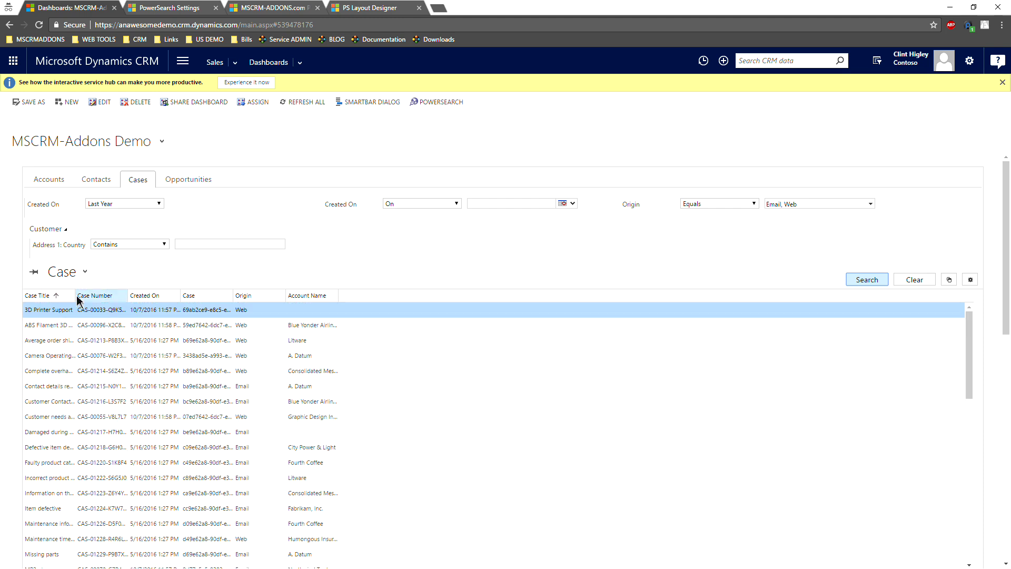
{"action": "left_click_drag", "start_coordinate": [175, 304], "coordinate": [234, 296]}
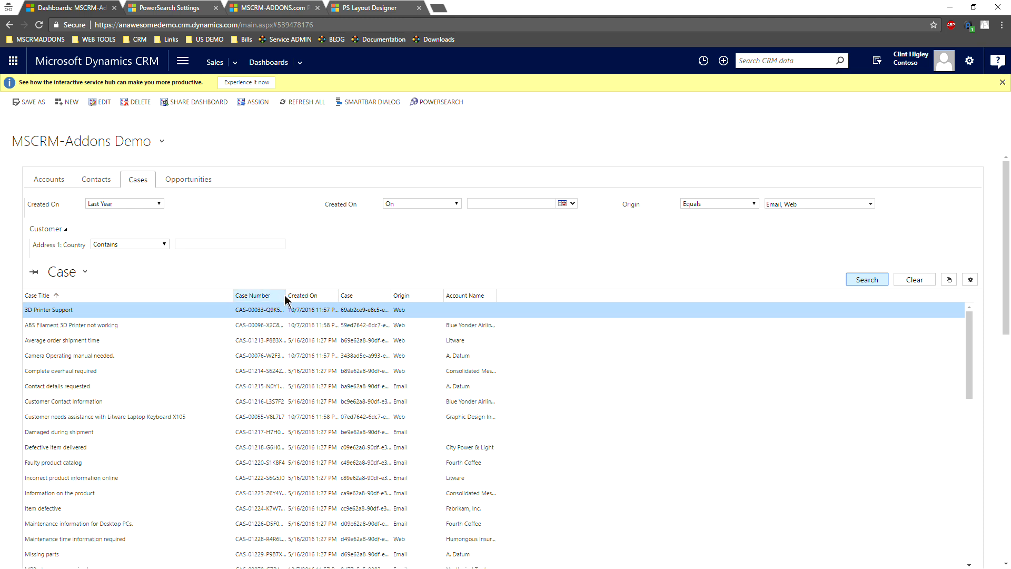
{"action": "left_click_drag", "start_coordinate": [284, 298], "coordinate": [595, 296]}
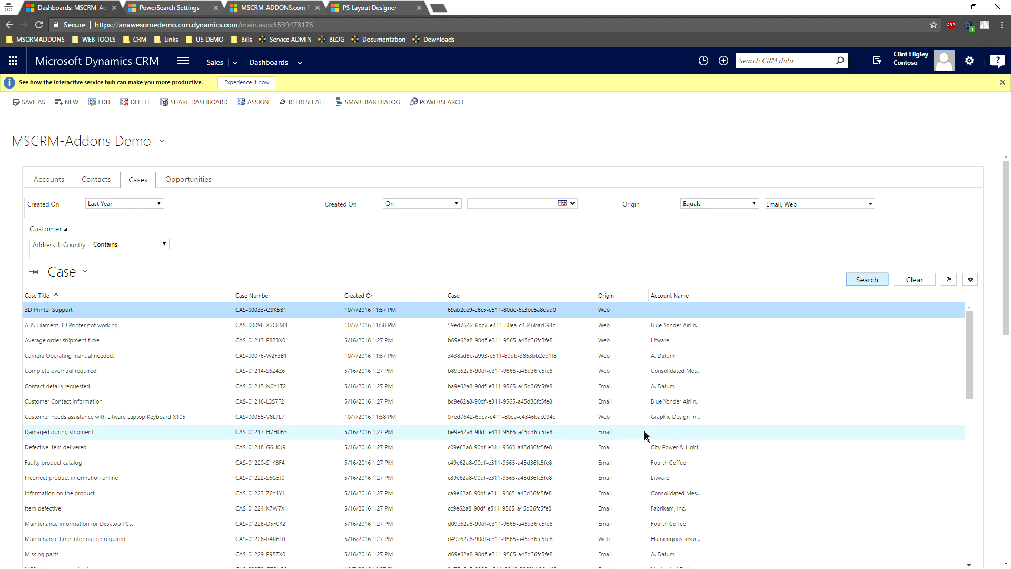
Step: Narrow the case search to customers whose country contains "states" and look through the results
{"action": "left_click", "coordinate": [231, 243]}
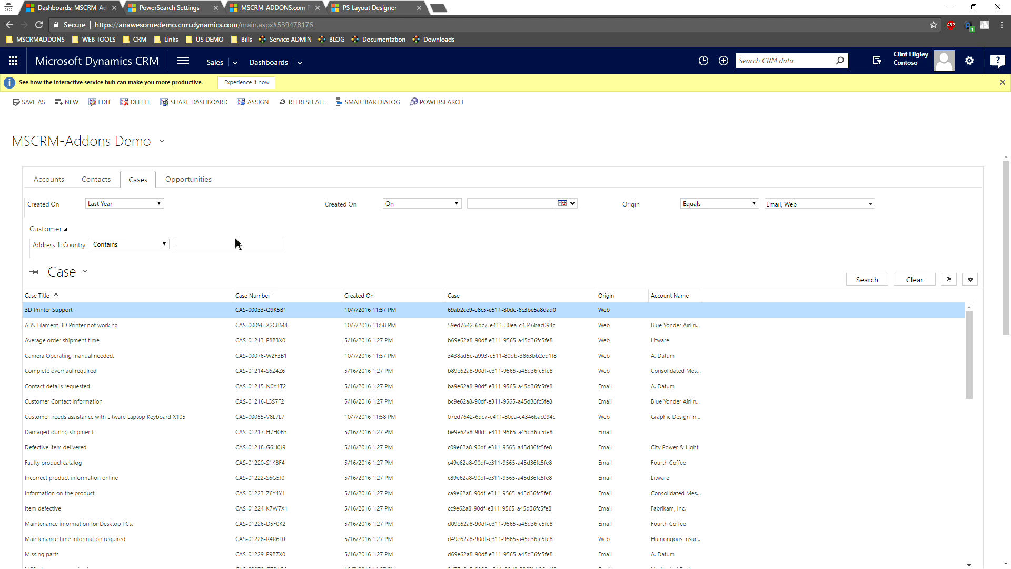
{"action": "type", "text": "states"}
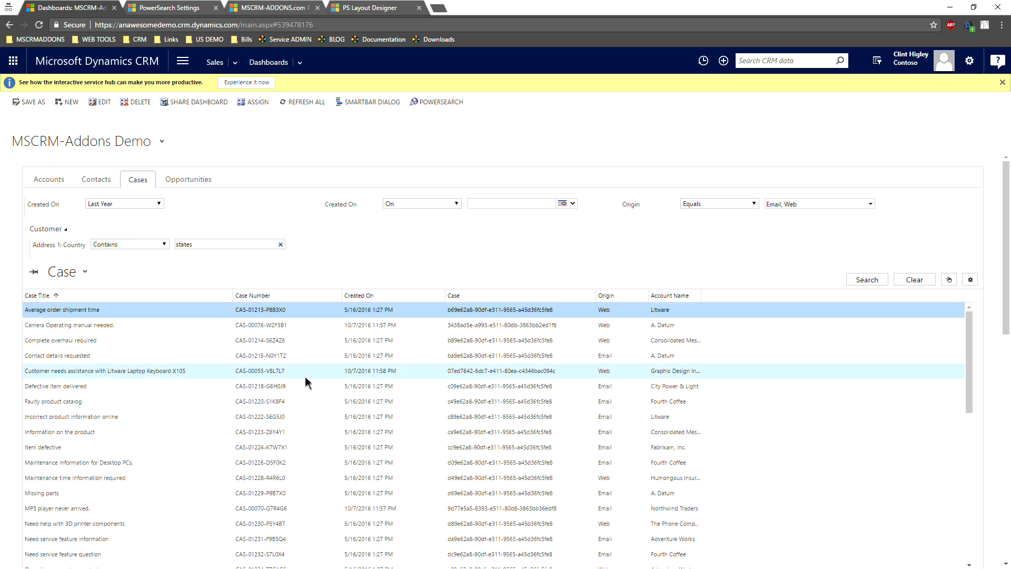
{"action": "scroll", "coordinate": [304, 380], "scroll_direction": "down", "scroll_amount": 1}
{"action": "scroll", "coordinate": [304, 386], "scroll_direction": "down", "scroll_amount": 5}
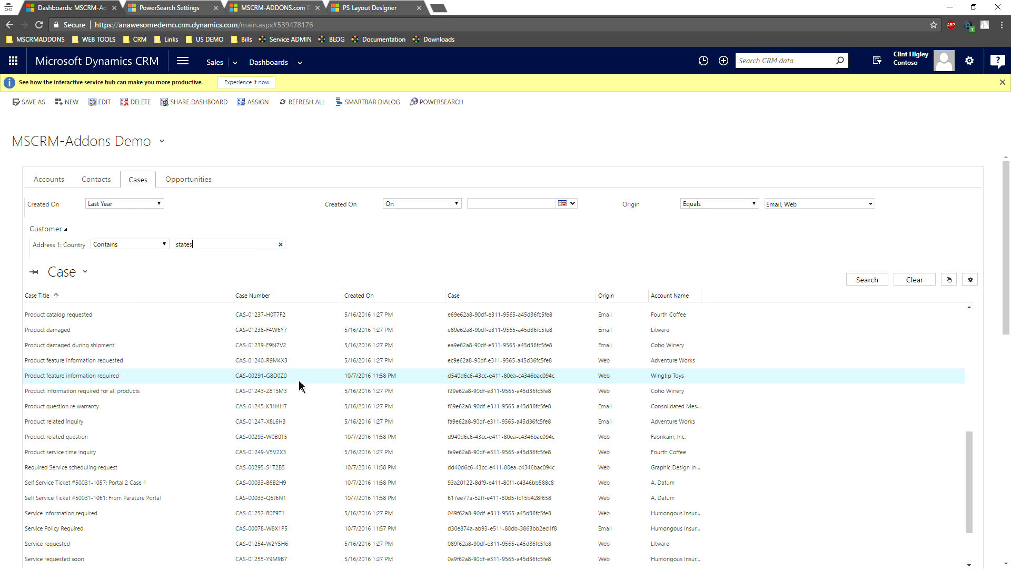
{"action": "scroll", "coordinate": [299, 387], "scroll_direction": "up", "scroll_amount": 6}
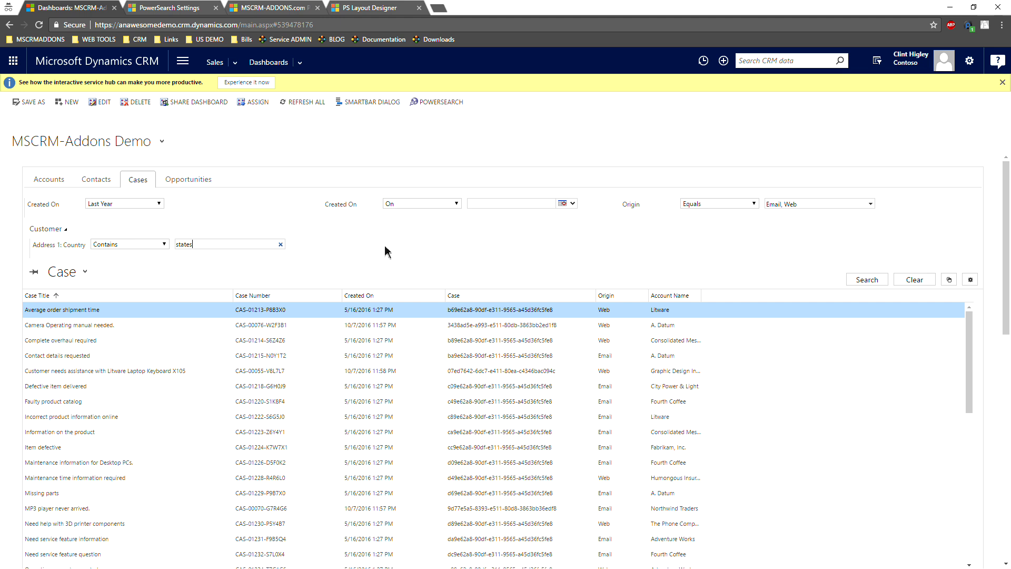
Step: Examine the available operators of both Created On criteria without changing them
{"action": "left_click", "coordinate": [455, 204]}
{"action": "left_click", "coordinate": [508, 265]}
{"action": "left_click", "coordinate": [146, 206]}
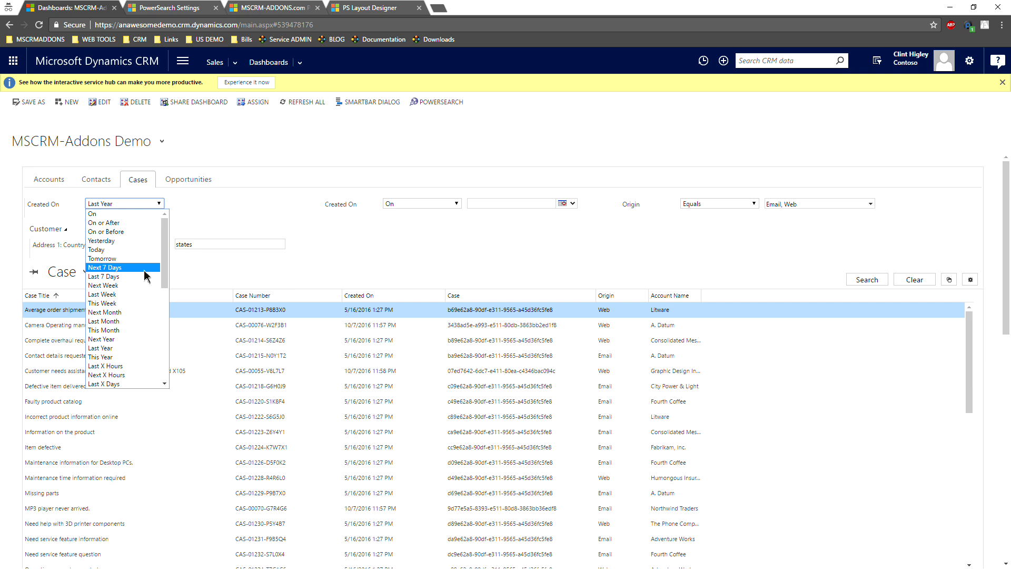
{"action": "left_click", "coordinate": [207, 209]}
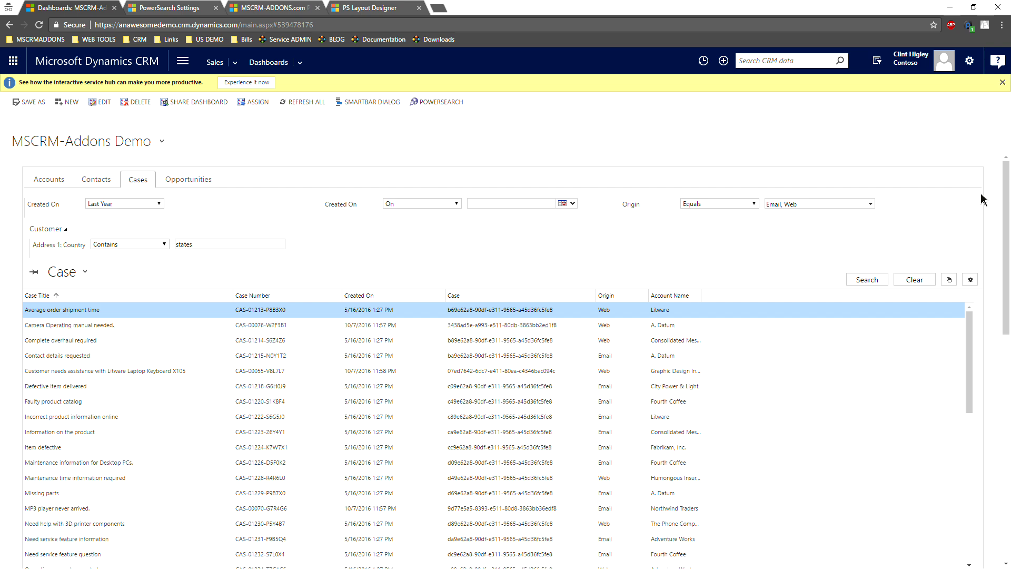
{"action": "key", "text": "alt+Tab"}
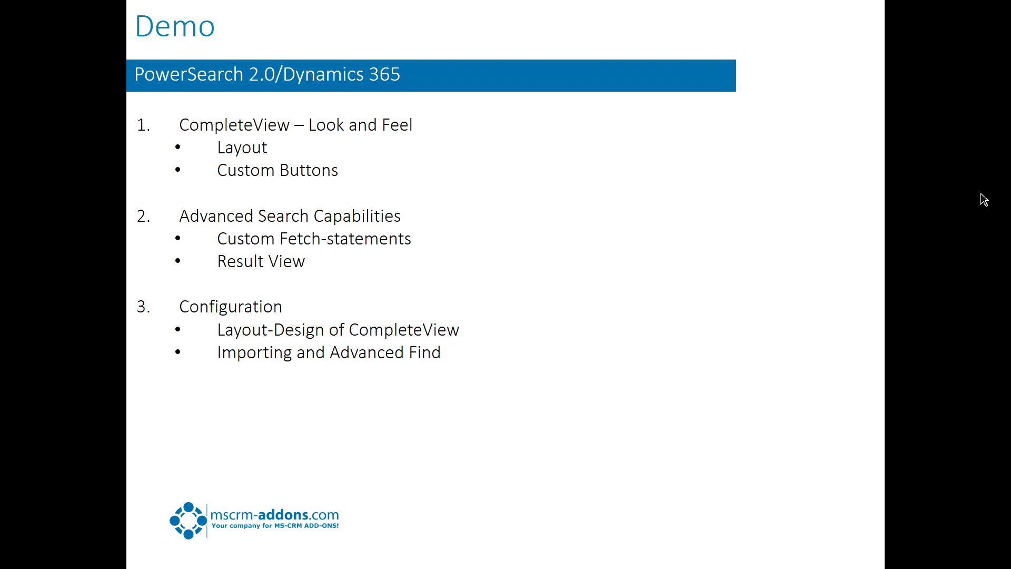
{"action": "key", "text": "Right"}
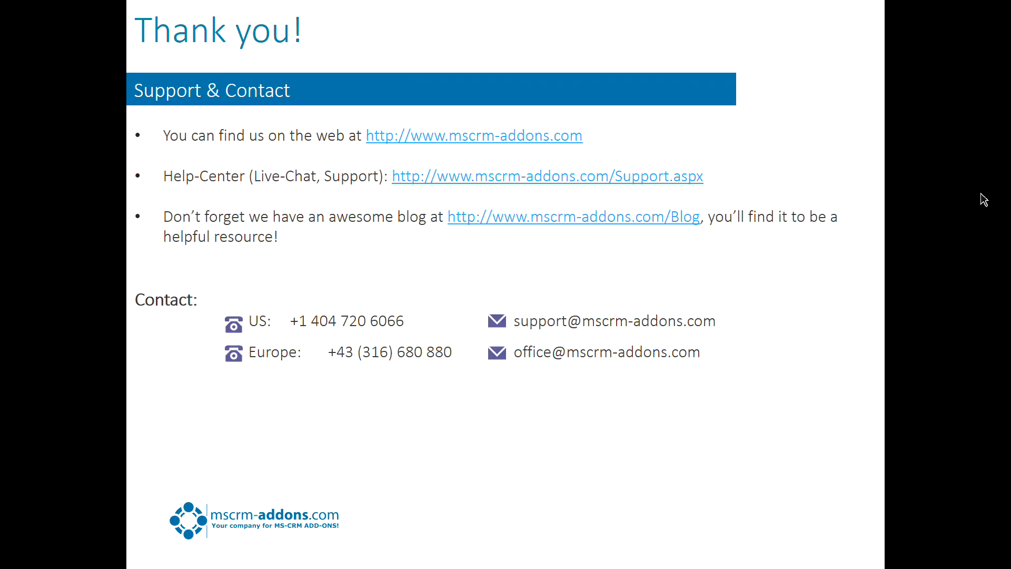